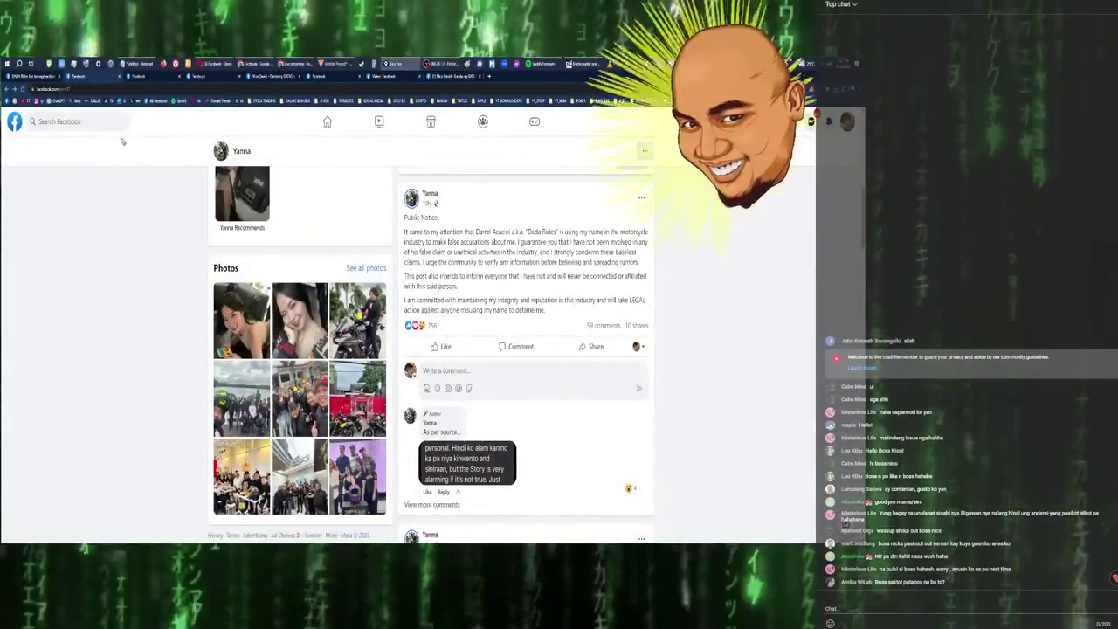
# Draw an on-screen arrow pointing up at the browser tabs, then clear it
pyautogui.moveTo(100, 219); pyautogui.dragTo(101, 98)
pyautogui.moveTo(66, 201); pyautogui.dragTo(137, 238)
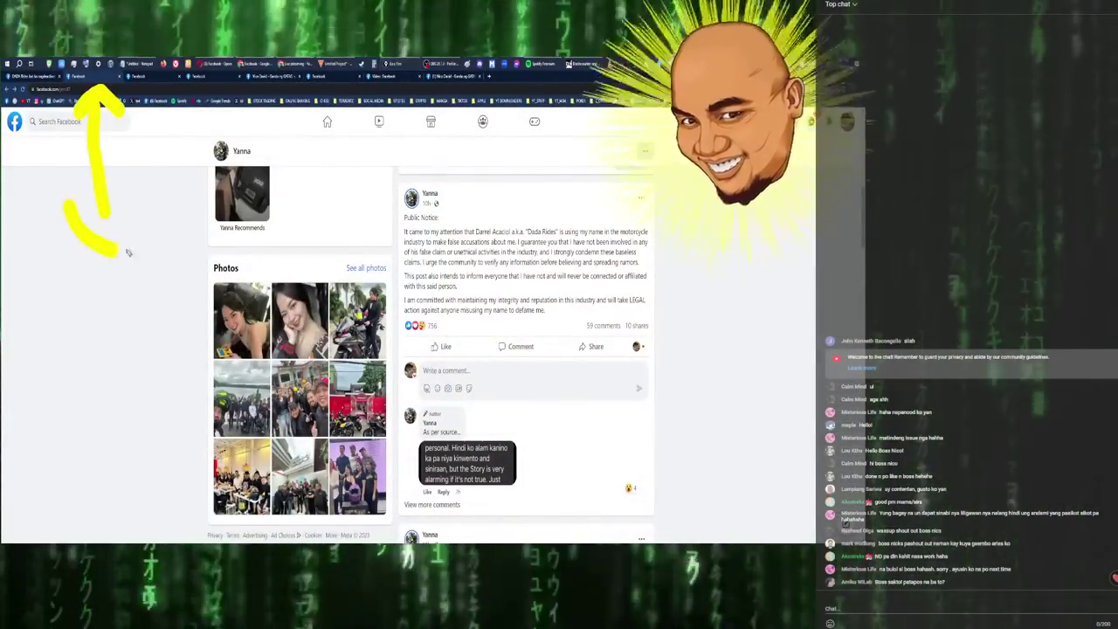
pyautogui.press('Escape')
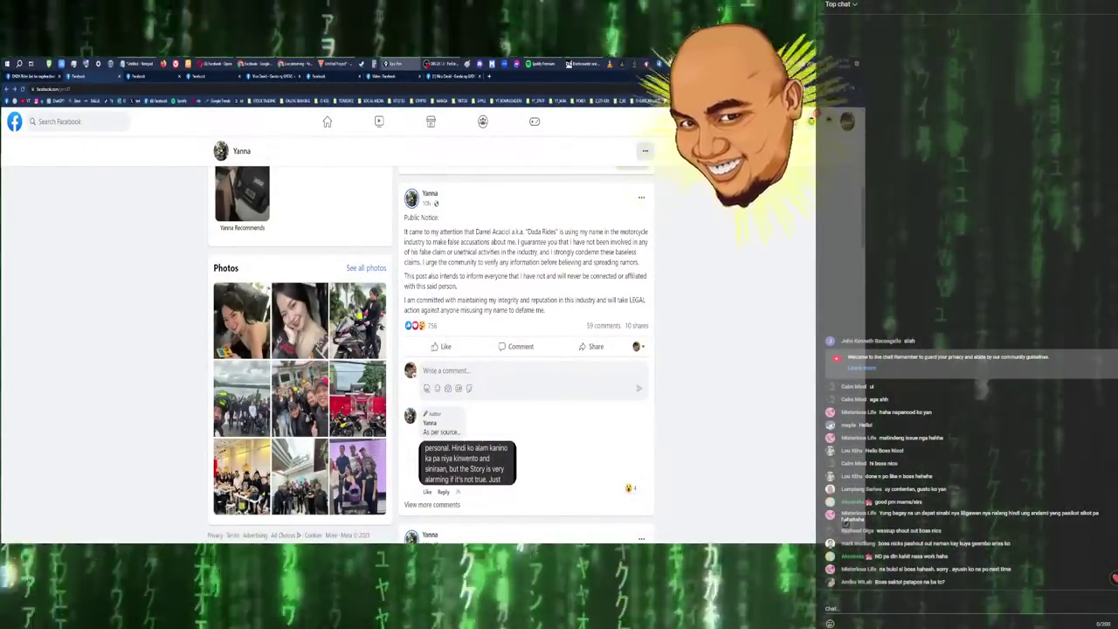
pyautogui.scroll(1, 428, 349)
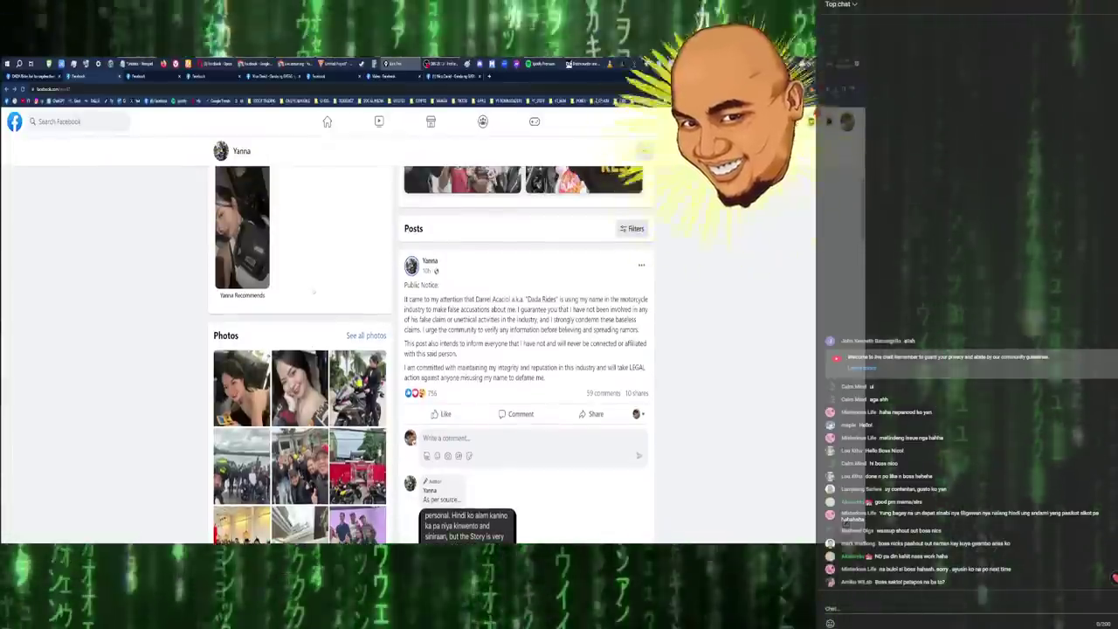
pyautogui.scroll(-1, 428, 349)
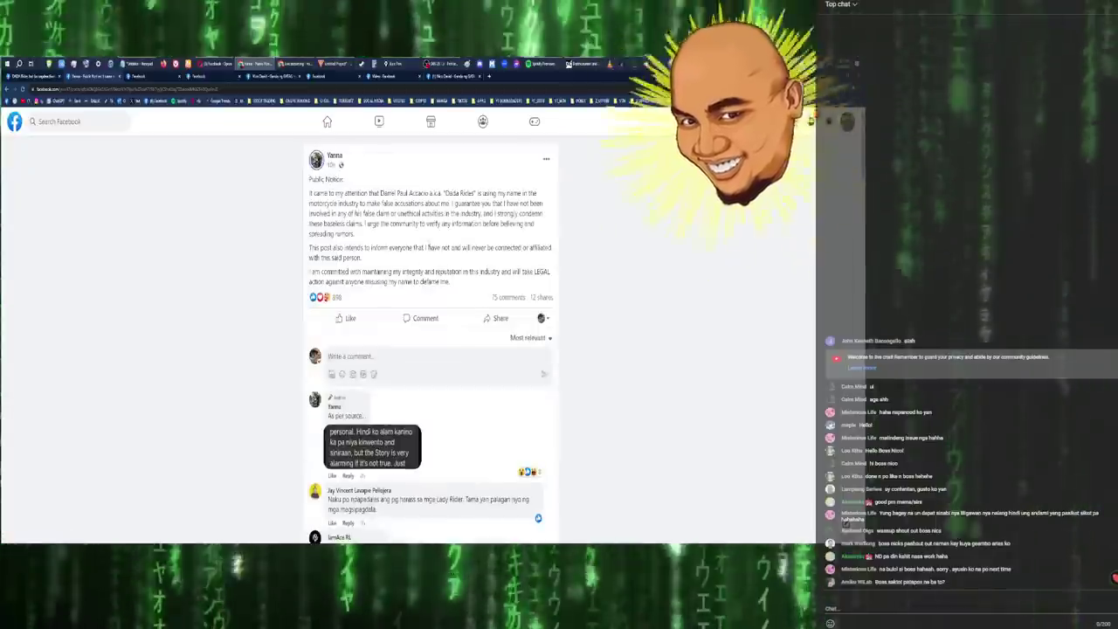
pyautogui.write('21k')
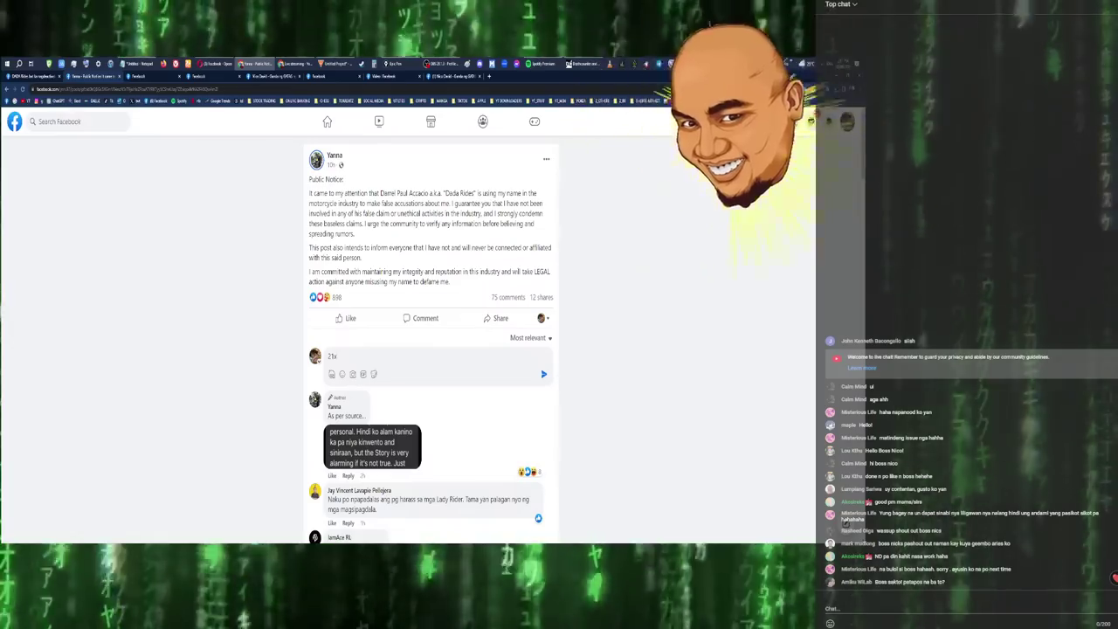
pyautogui.press('BackSpace')
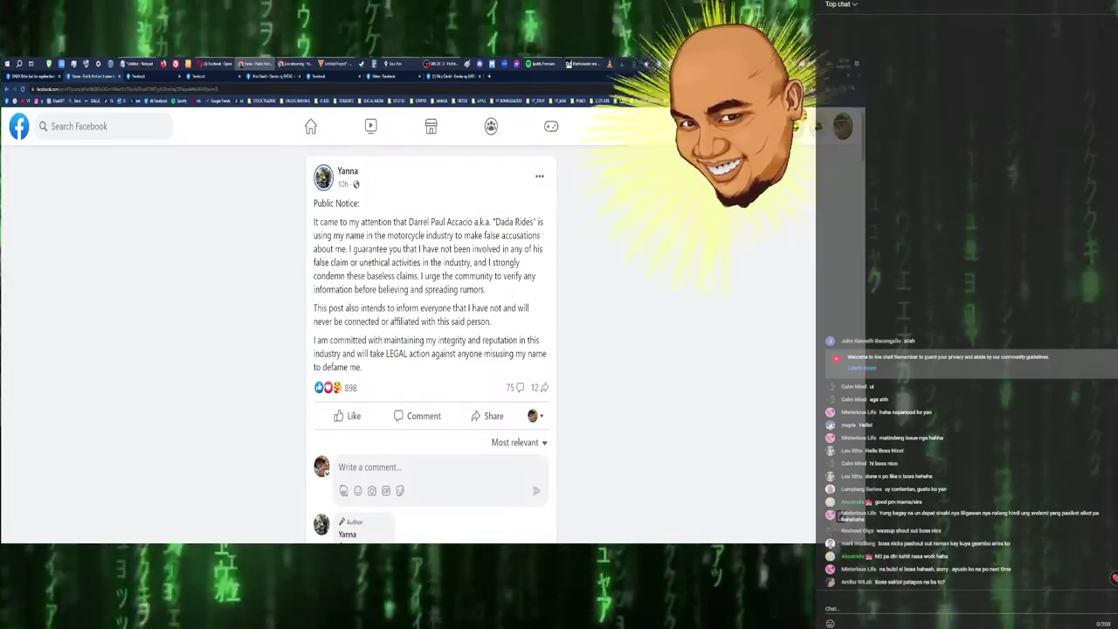
# Highlight the 'I guarantee you' sentences, clear them, then highlight 'This post also intends to inform'
pyautogui.moveTo(349, 249); pyautogui.dragTo(402, 249)
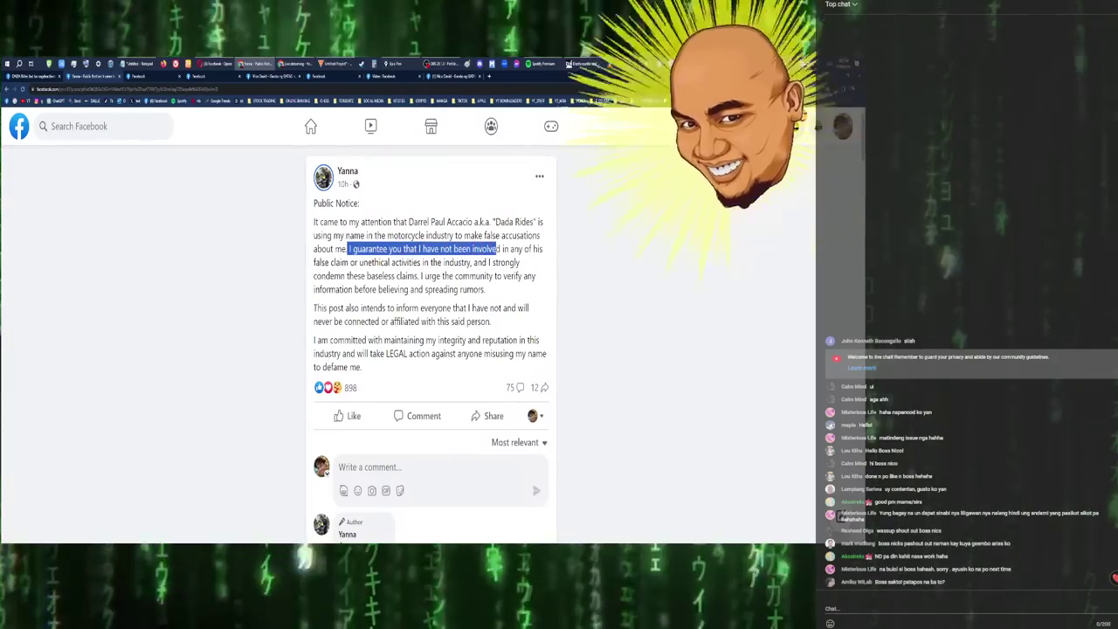
pyautogui.moveTo(543, 249); pyautogui.dragTo(380, 262)
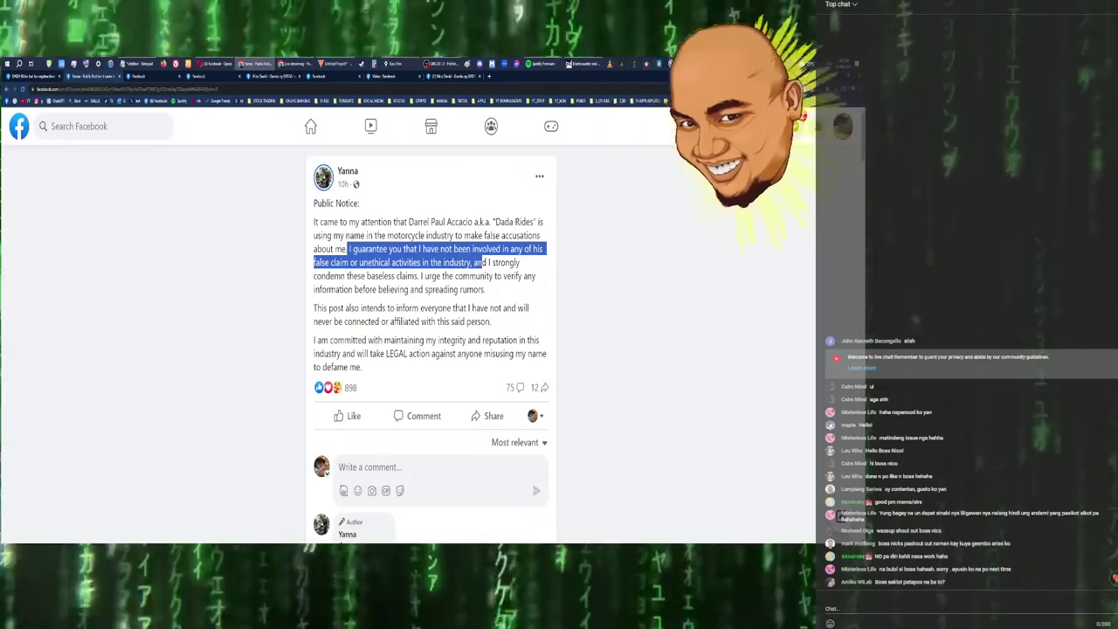
pyautogui.moveTo(518, 262); pyautogui.dragTo(420, 276)
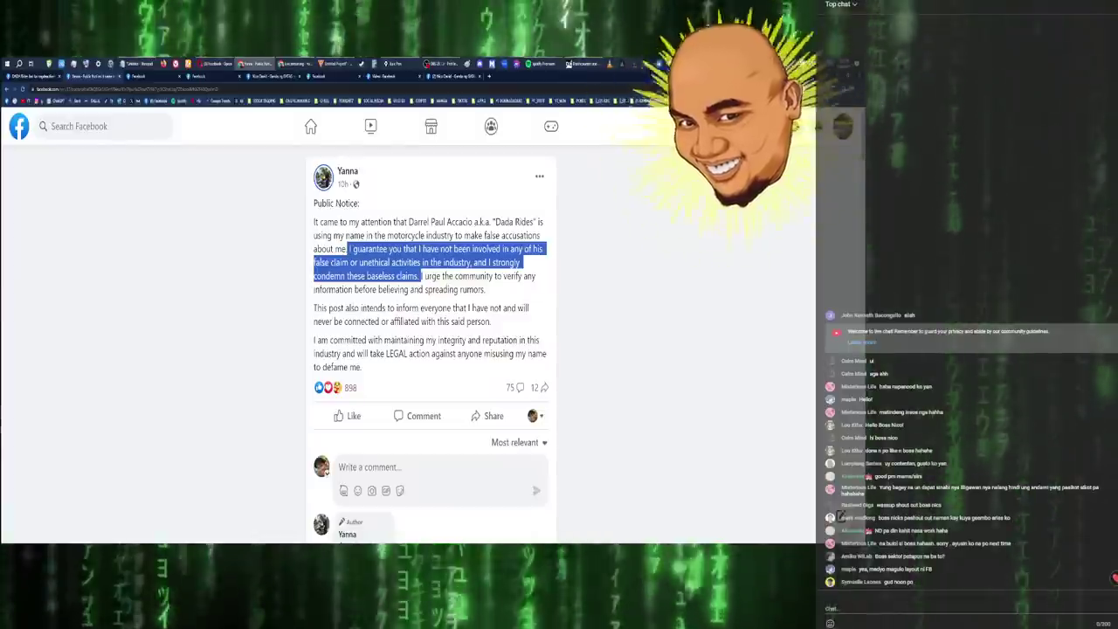
pyautogui.click(418, 250)
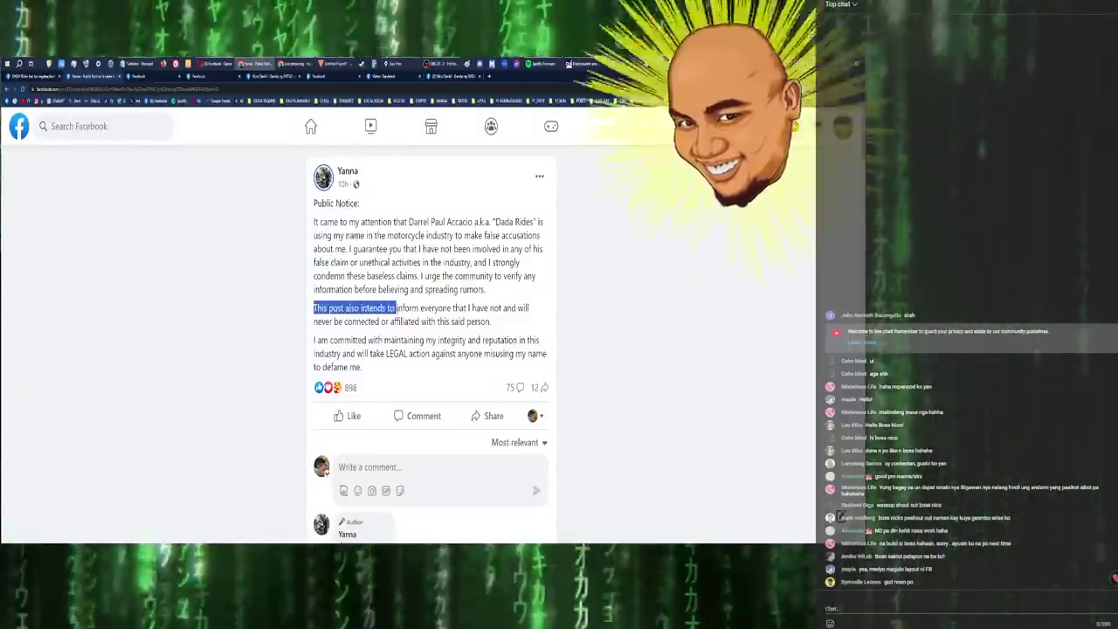
pyautogui.moveTo(419, 308)
pyautogui.mouseDown()
pyautogui.moveTo(530, 307)
pyautogui.moveTo(487, 321)
pyautogui.moveTo(401, 321)
pyautogui.moveTo(493, 322)
pyautogui.mouseUp()
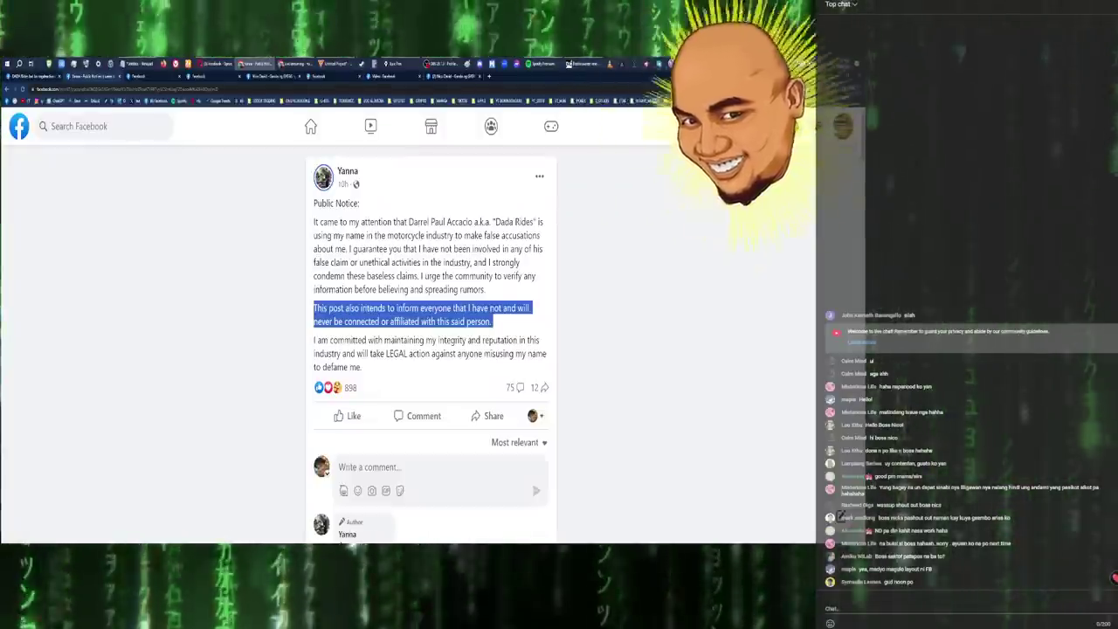
pyautogui.hotkey('alt', 'Tab')
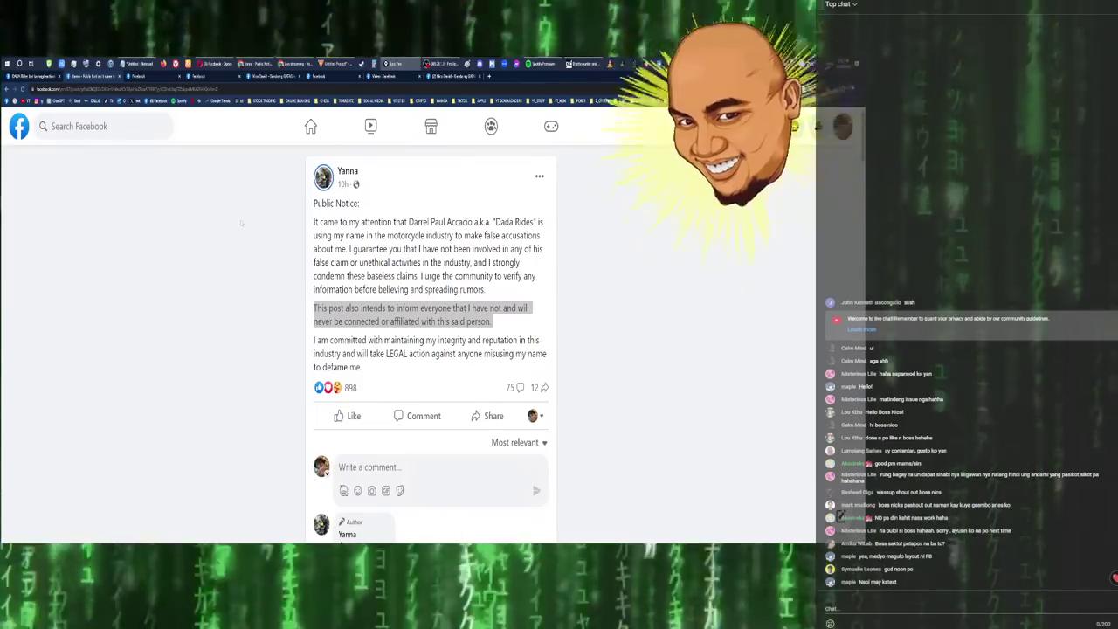
pyautogui.scroll(-3, 241, 222)
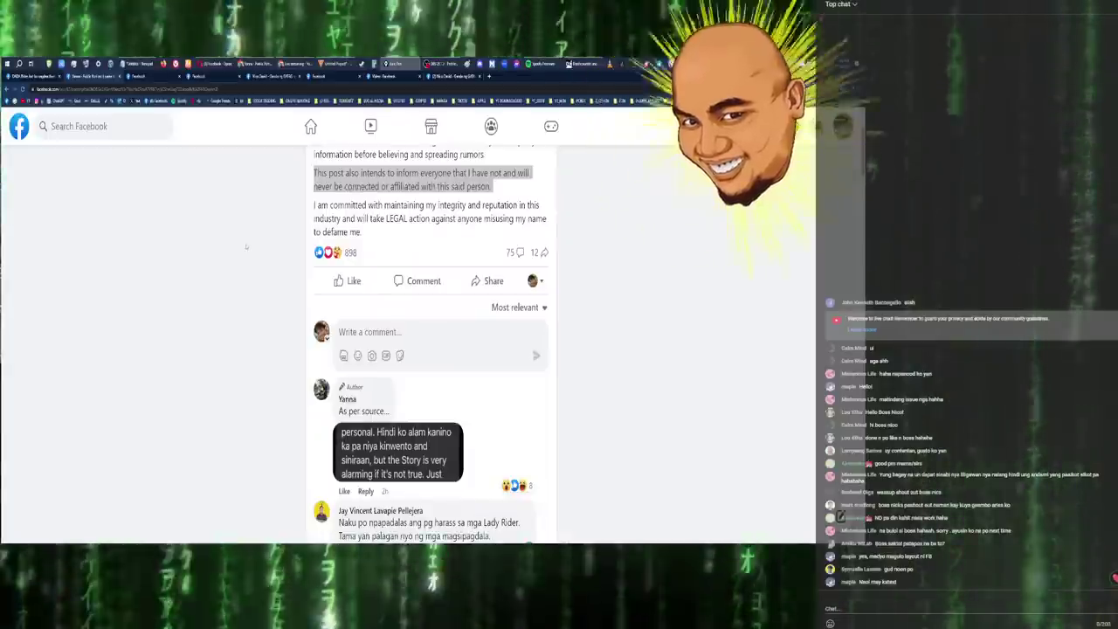
pyautogui.scroll(-2, 245, 247)
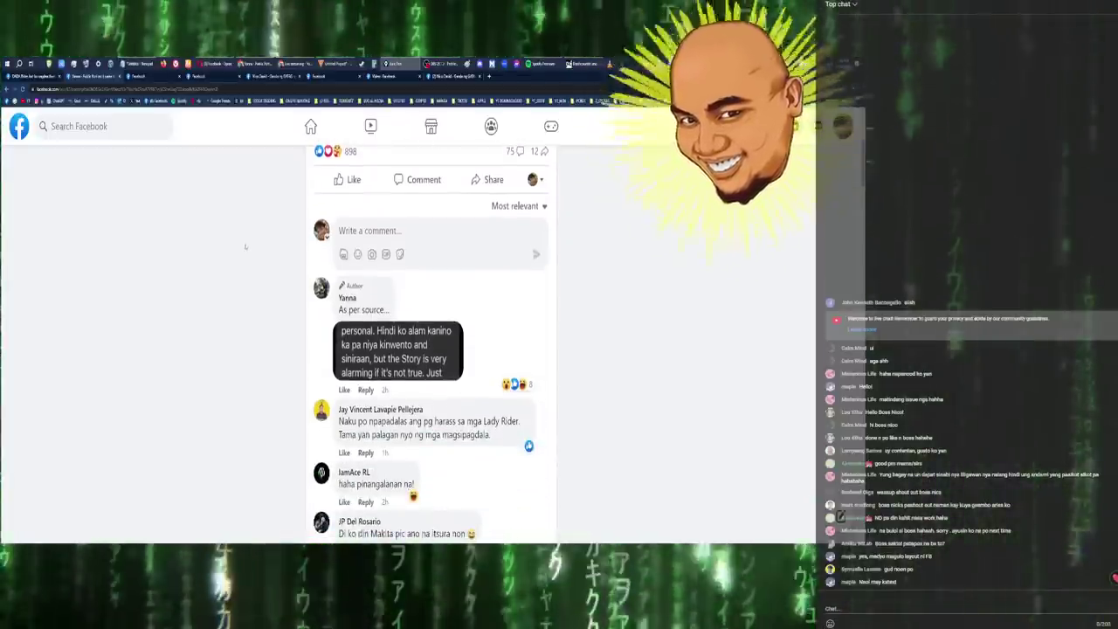
pyautogui.scroll(-1, 246, 247)
pyautogui.scroll(-1, 262, 254)
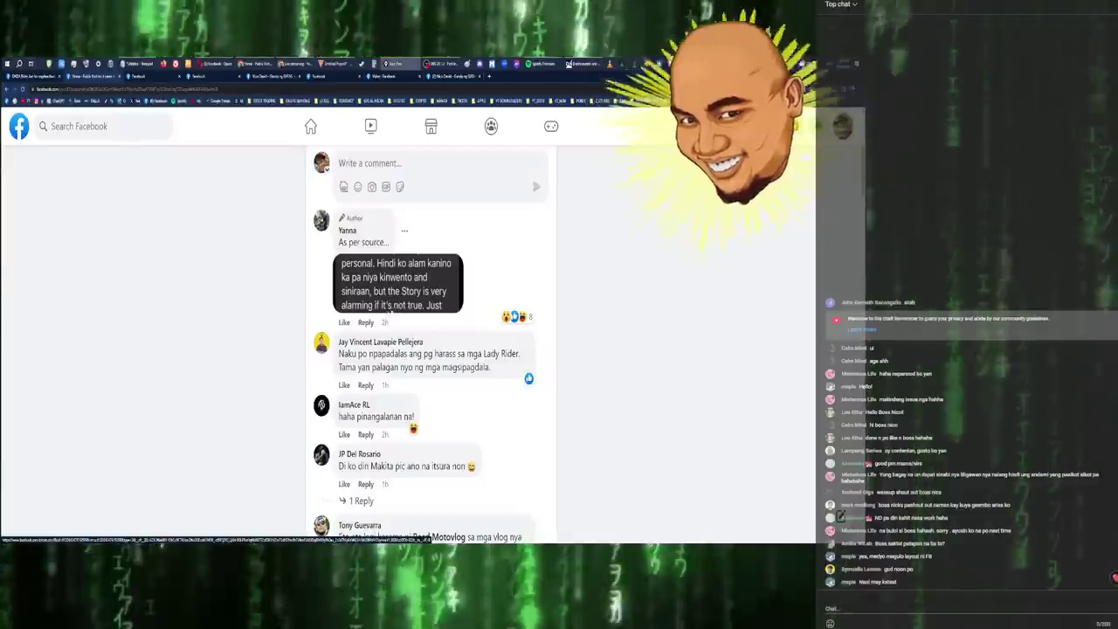
pyautogui.scroll(-1, 270, 310)
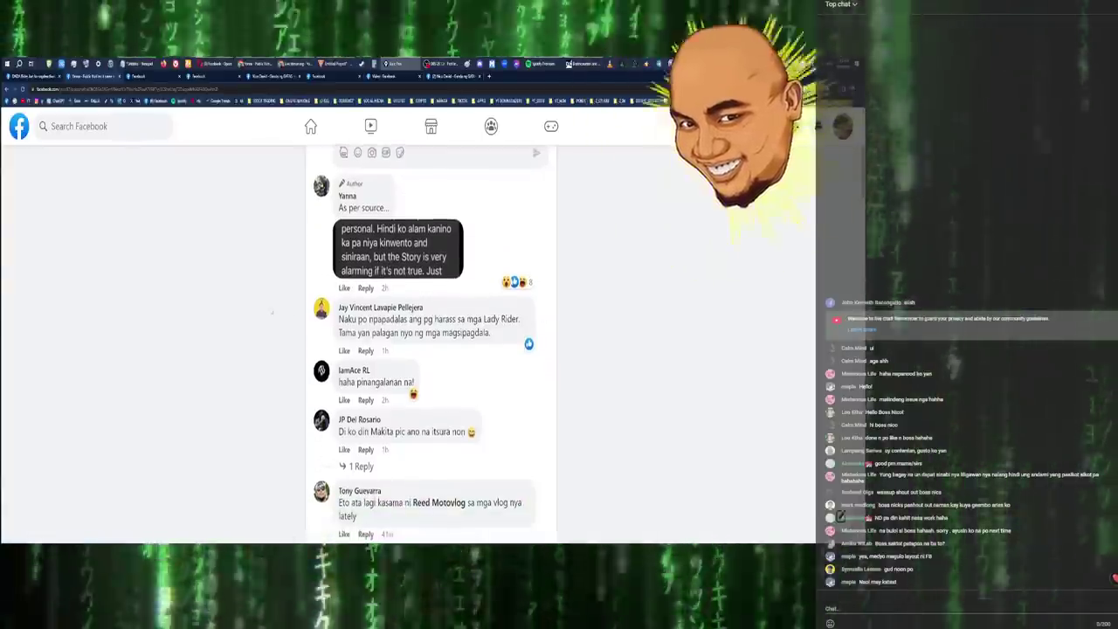
pyautogui.scroll(-1, 271, 310)
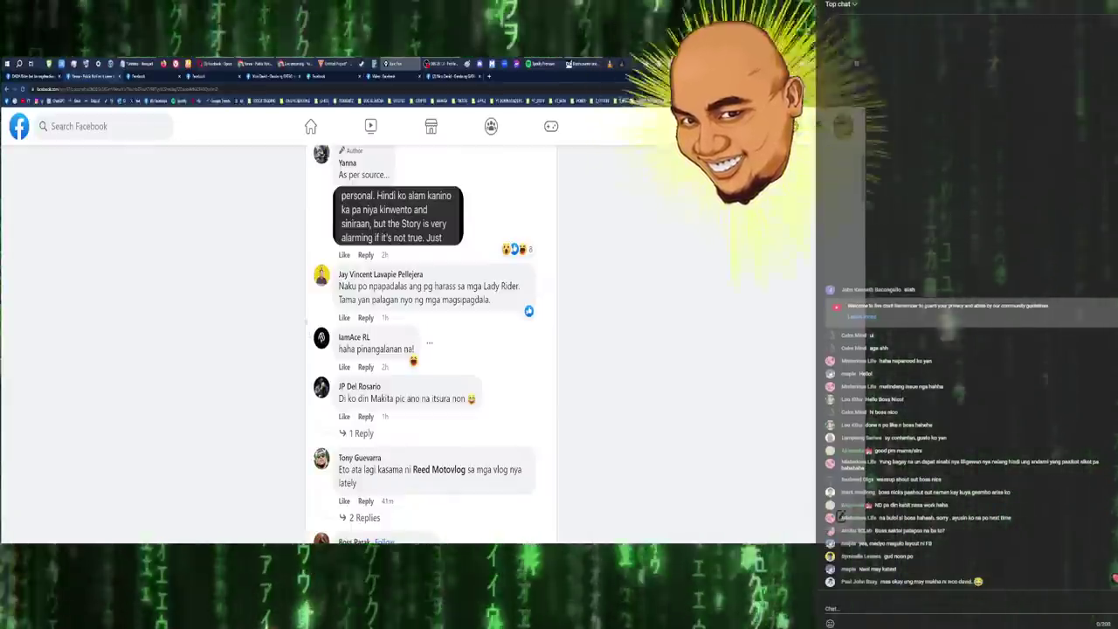
# Zoom the browser page in so the post's comments are easier to read
pyautogui.hotkey('ctrl', '+')
pyautogui.hotkey('ctrl', '+')
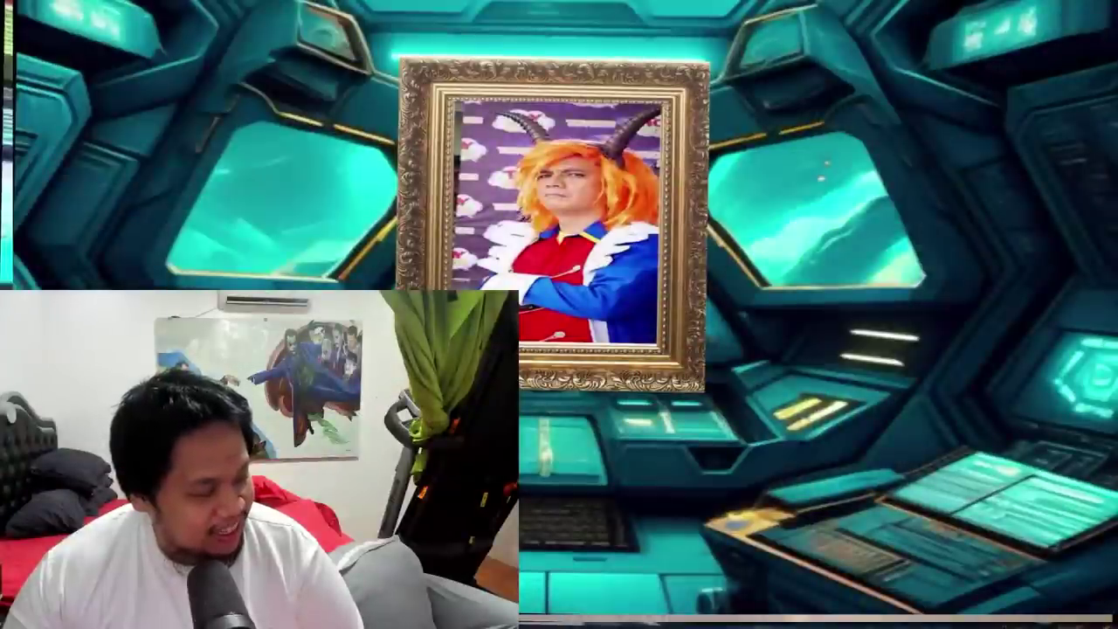
pyautogui.scroll(-1, 272, 538)
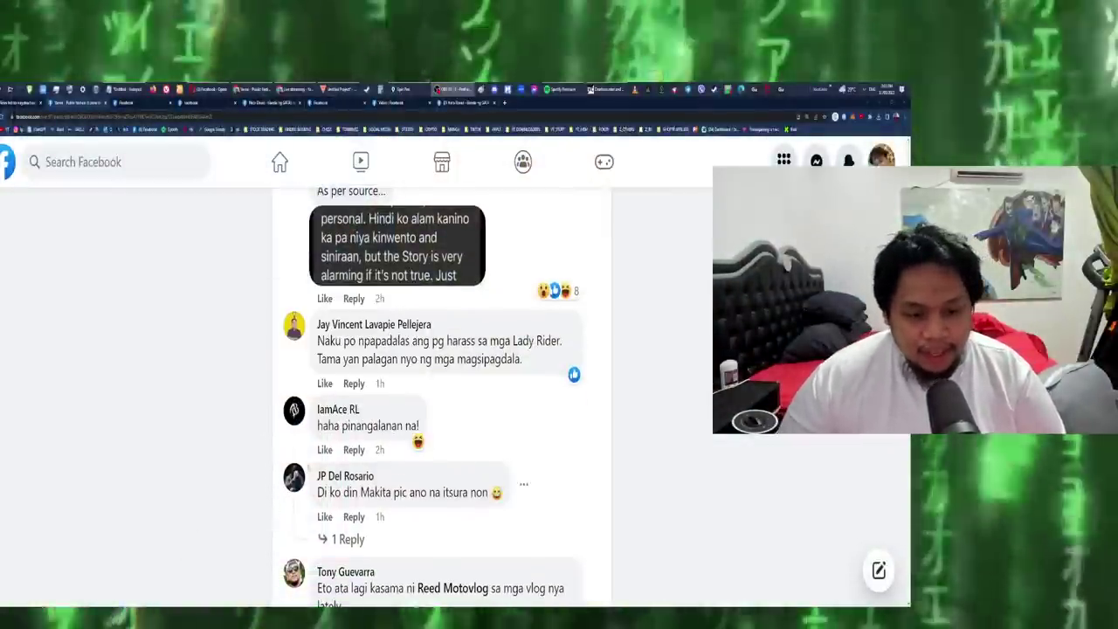
pyautogui.scroll(-1, 437, 394)
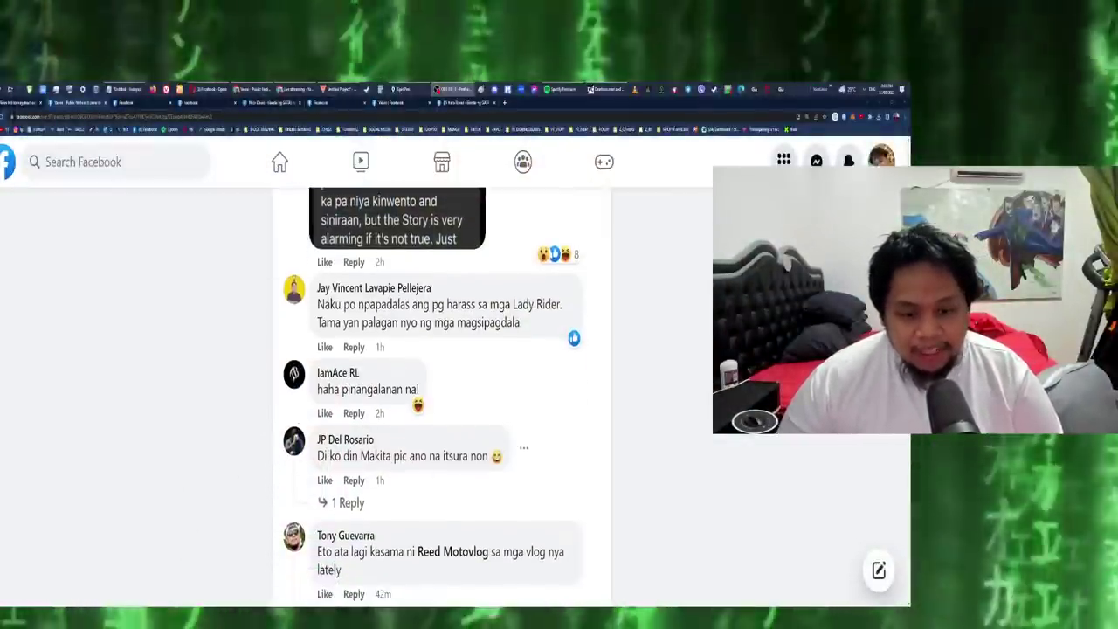
pyautogui.scroll(-1, 436, 436)
# Expand the '1 Reply' thread under the comment
pyautogui.click(348, 466)
pyautogui.scroll(-1, 349, 472)
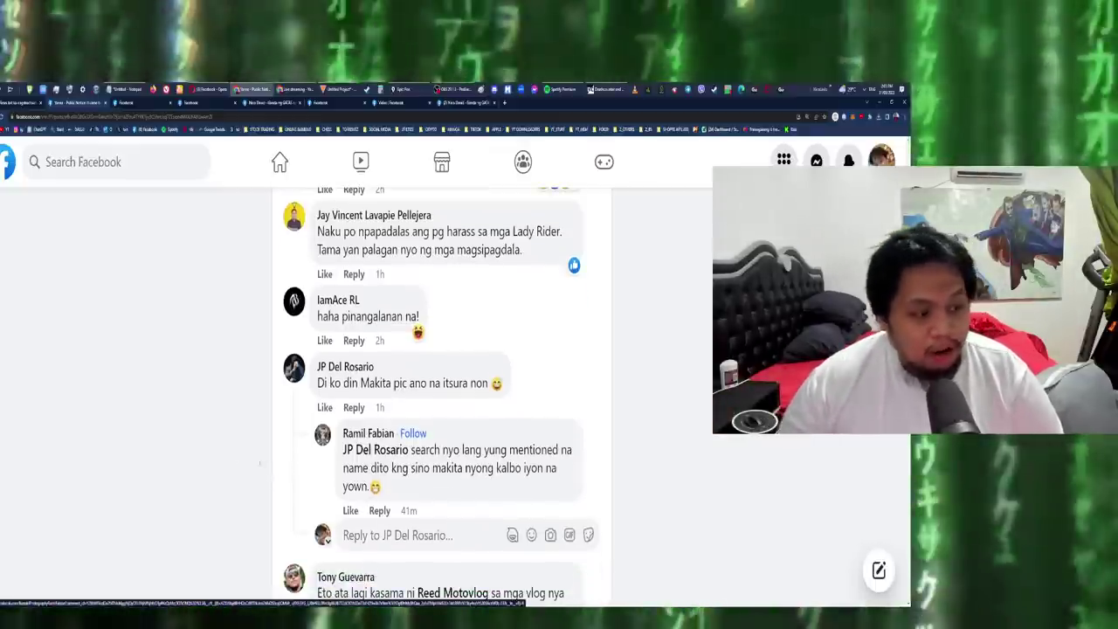
pyautogui.scroll(-1, 253, 453)
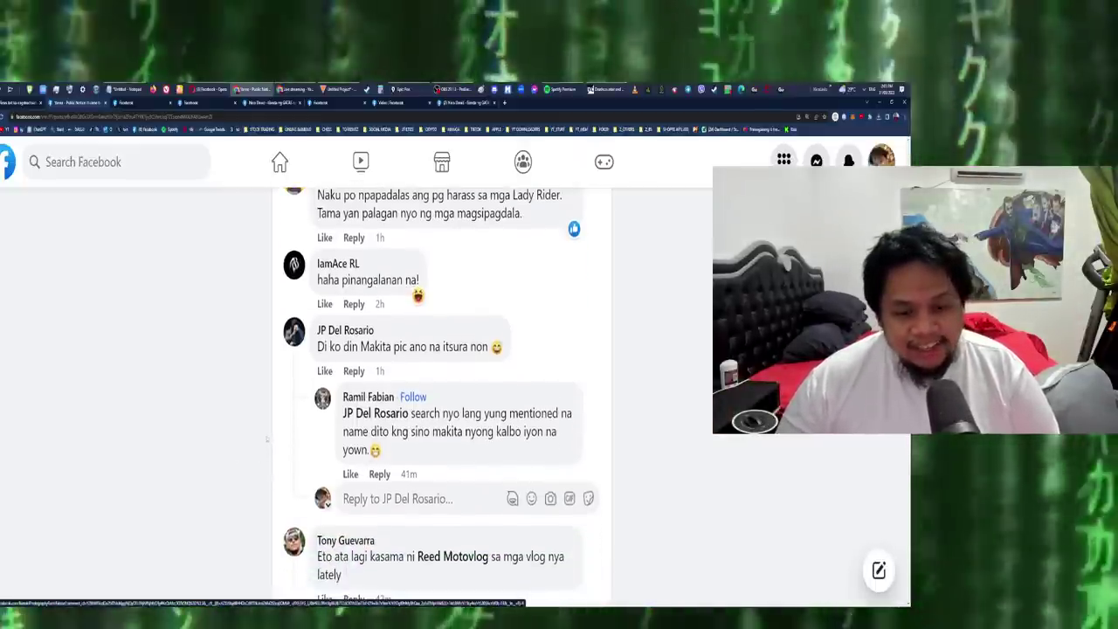
pyautogui.scroll(-3, 267, 440)
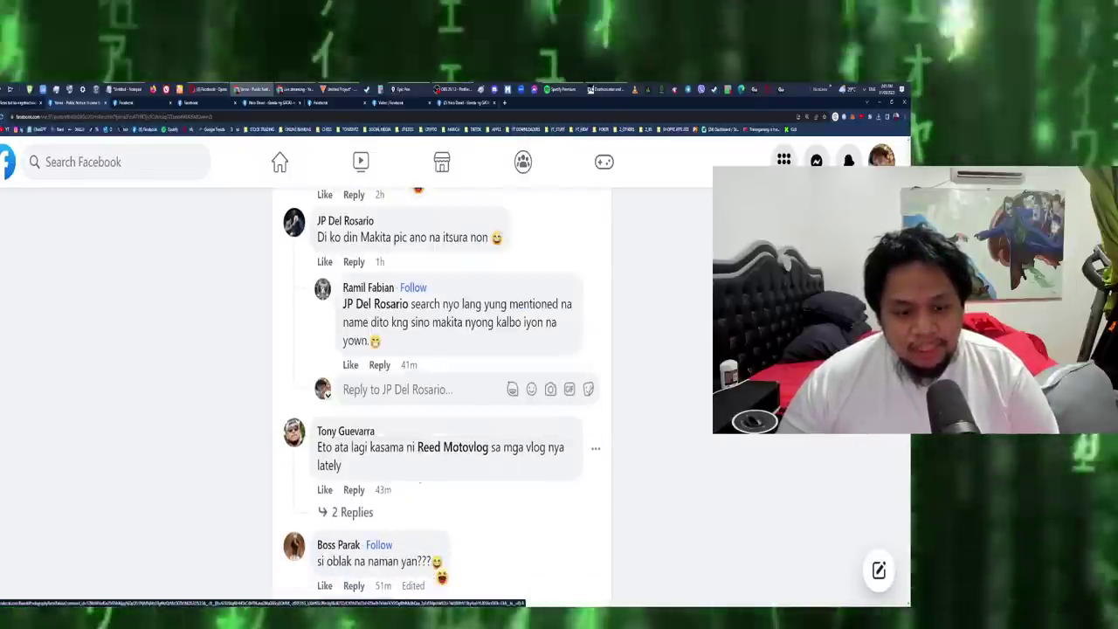
pyautogui.scroll(-4, 340, 459)
pyautogui.scroll(-2, 441, 402)
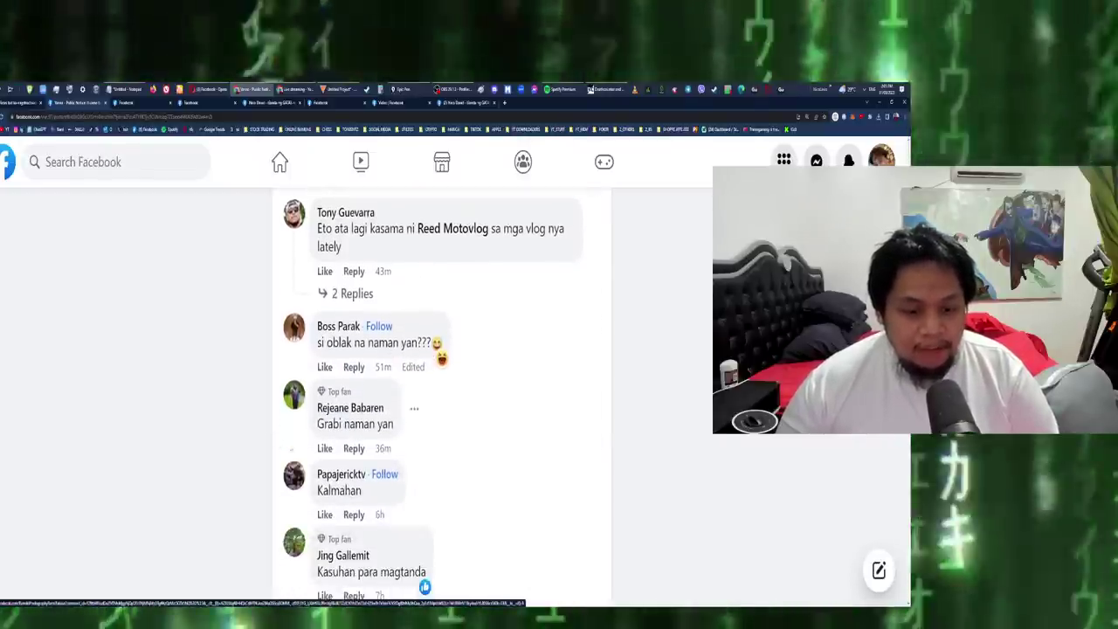
pyautogui.scroll(-4, 358, 441)
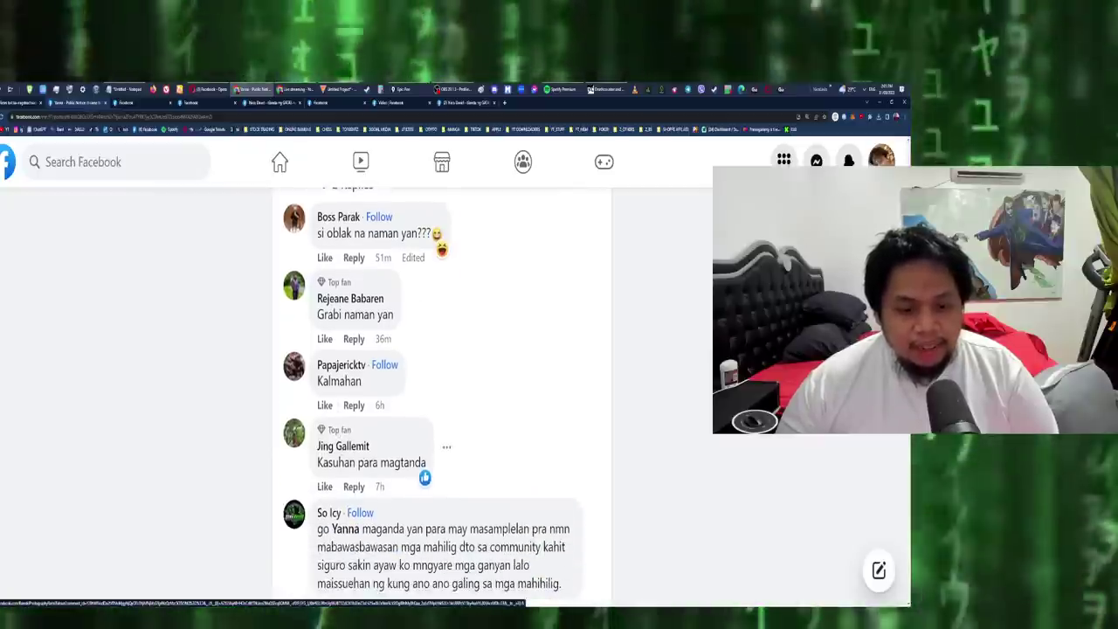
pyautogui.scroll(-2, 382, 466)
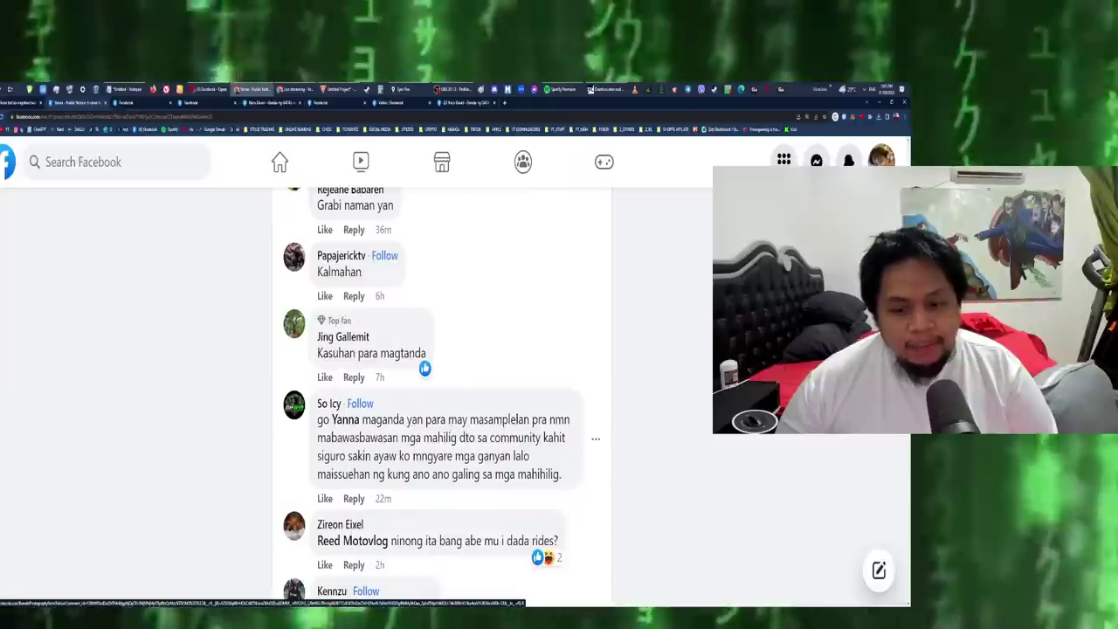
pyautogui.scroll(-1, 442, 386)
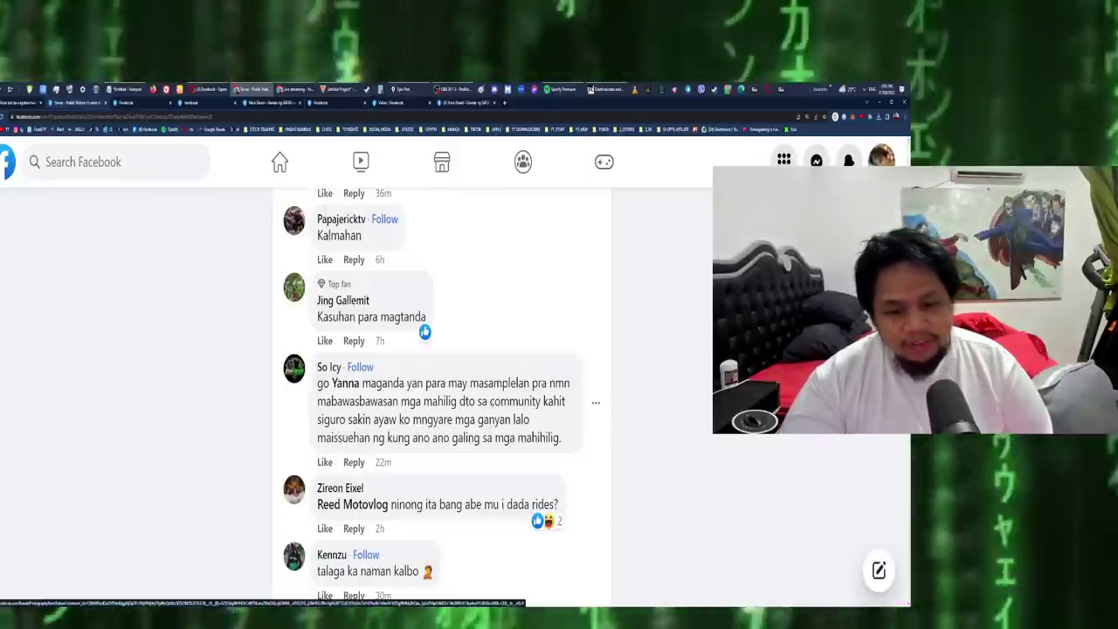
pyautogui.scroll(-1, 441, 393)
pyautogui.scroll(-1, 404, 443)
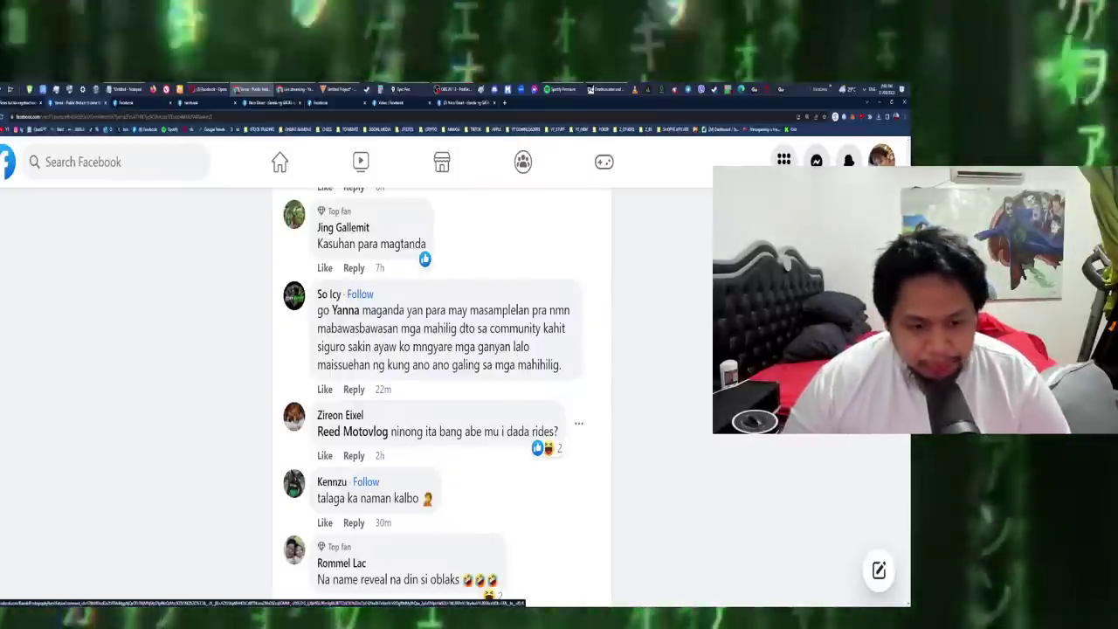
pyautogui.scroll(-1, 472, 410)
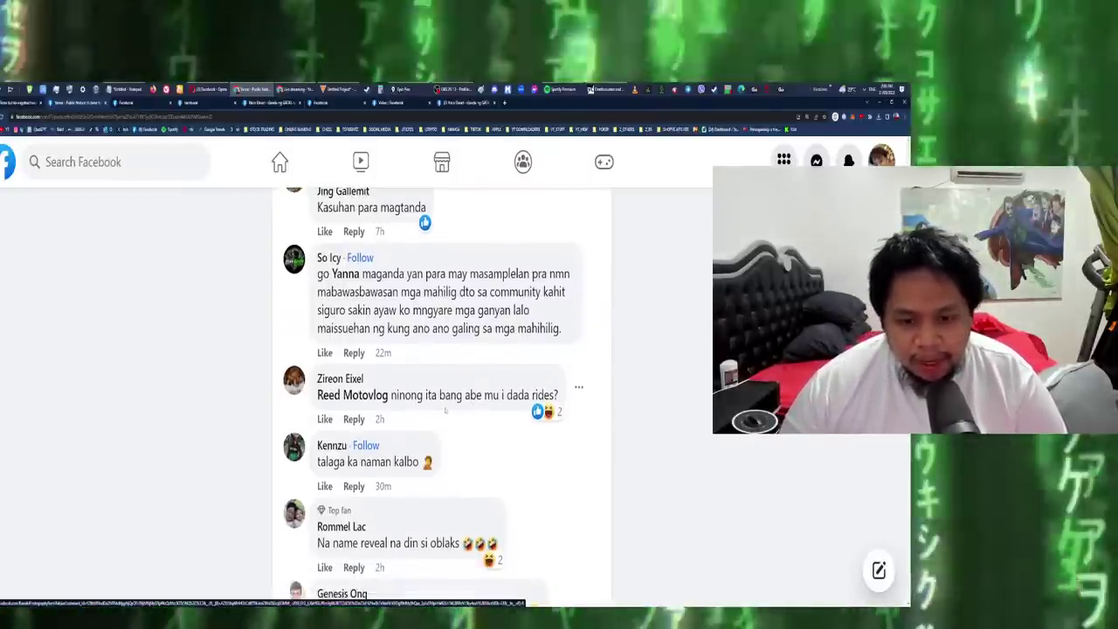
pyautogui.scroll(-1, 448, 409)
pyautogui.scroll(-1, 447, 410)
pyautogui.scroll(-1, 447, 410)
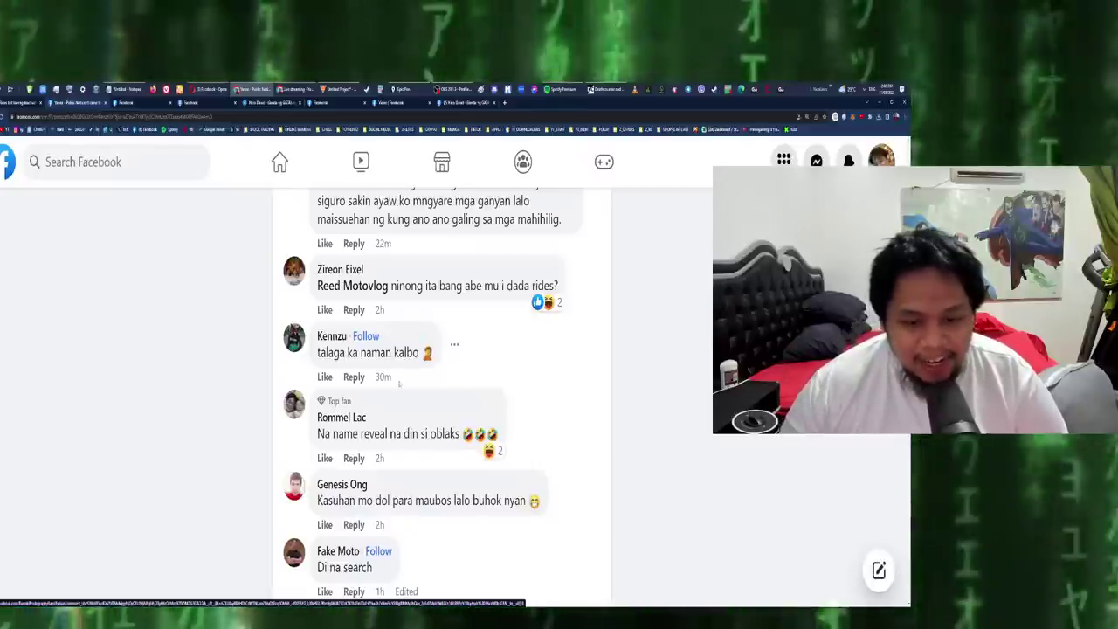
pyautogui.scroll(-1, 398, 383)
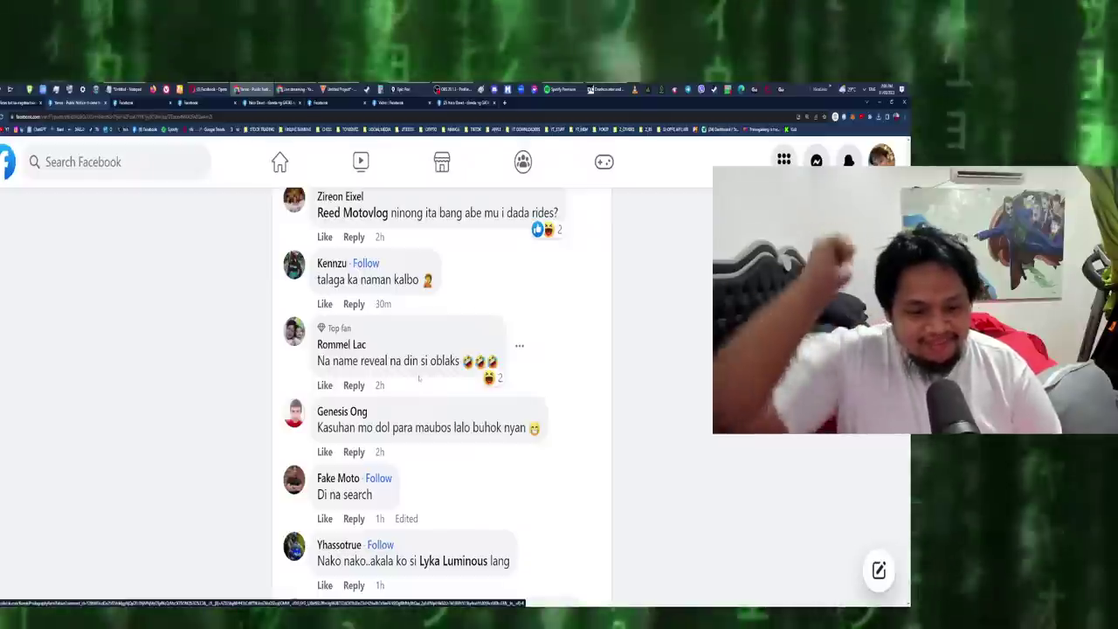
pyautogui.scroll(-1, 422, 378)
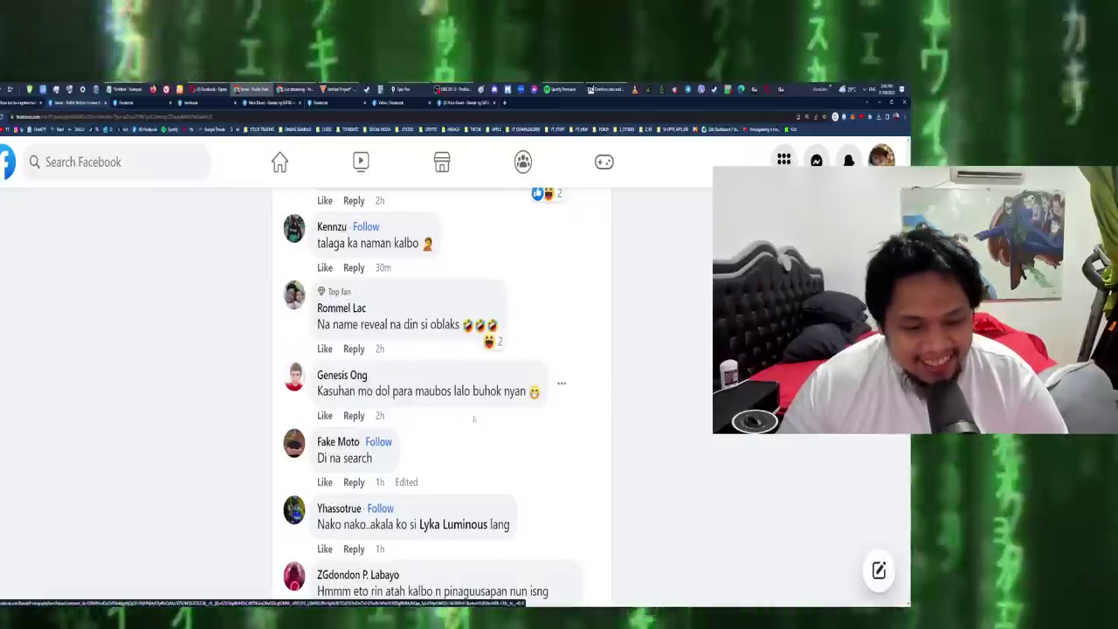
pyautogui.scroll(-1, 433, 393)
pyautogui.scroll(-1, 433, 393)
pyautogui.scroll(-1, 433, 393)
pyautogui.scroll(-2, 433, 393)
pyautogui.scroll(-1, 434, 393)
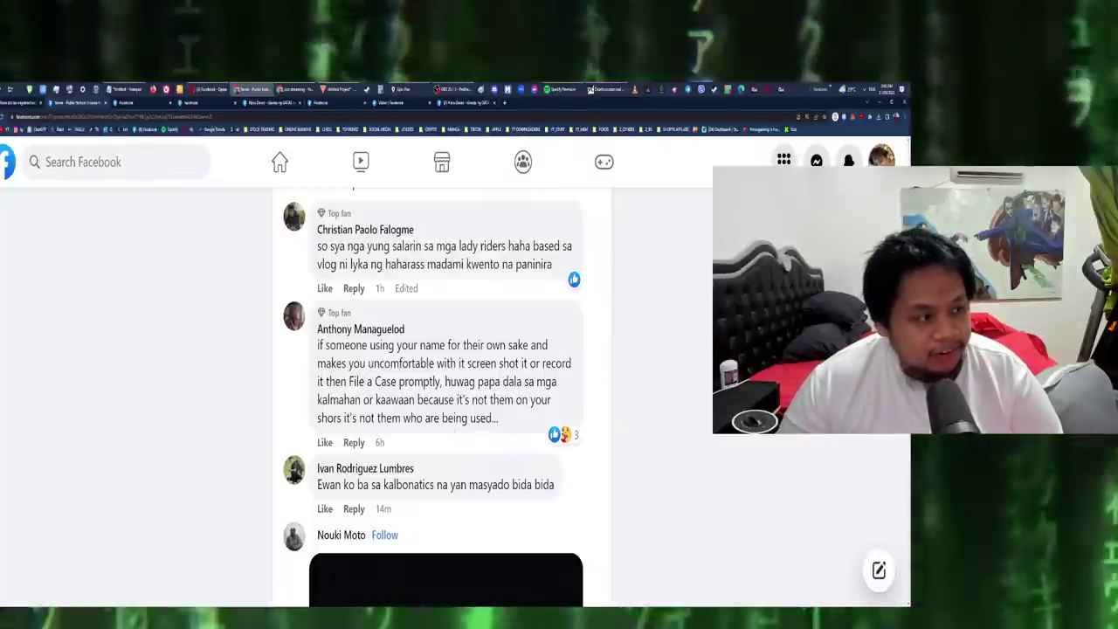
pyautogui.moveTo(201, 307)
pyautogui.mouseDown()
pyautogui.moveTo(244, 420)
pyautogui.moveTo(397, 345)
pyautogui.mouseUp()
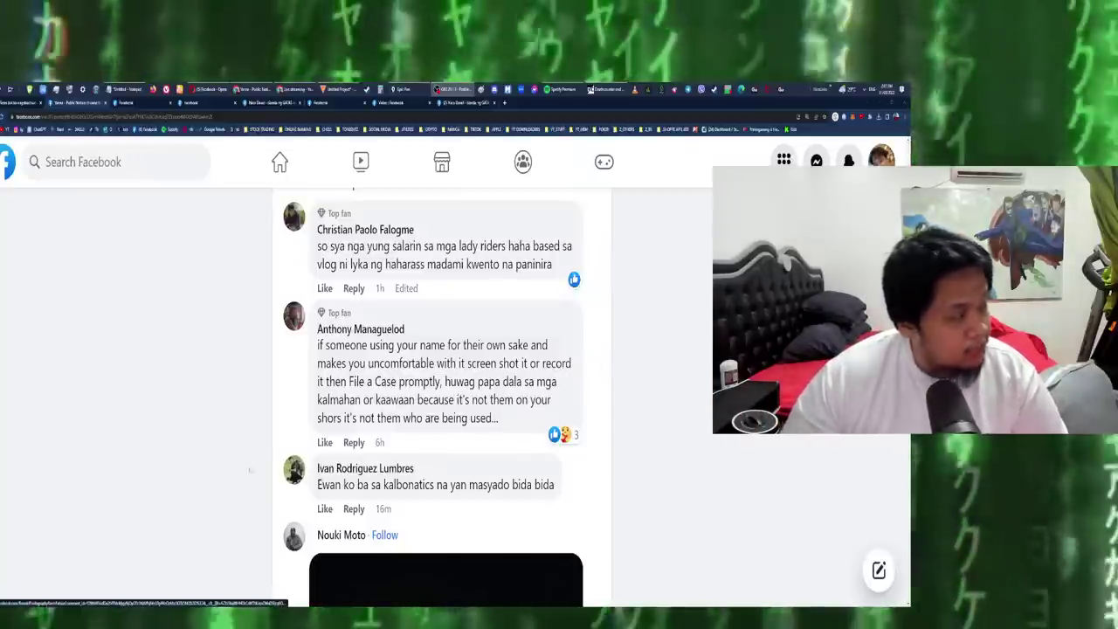
pyautogui.scroll(-1, 247, 452)
pyautogui.scroll(-1, 247, 448)
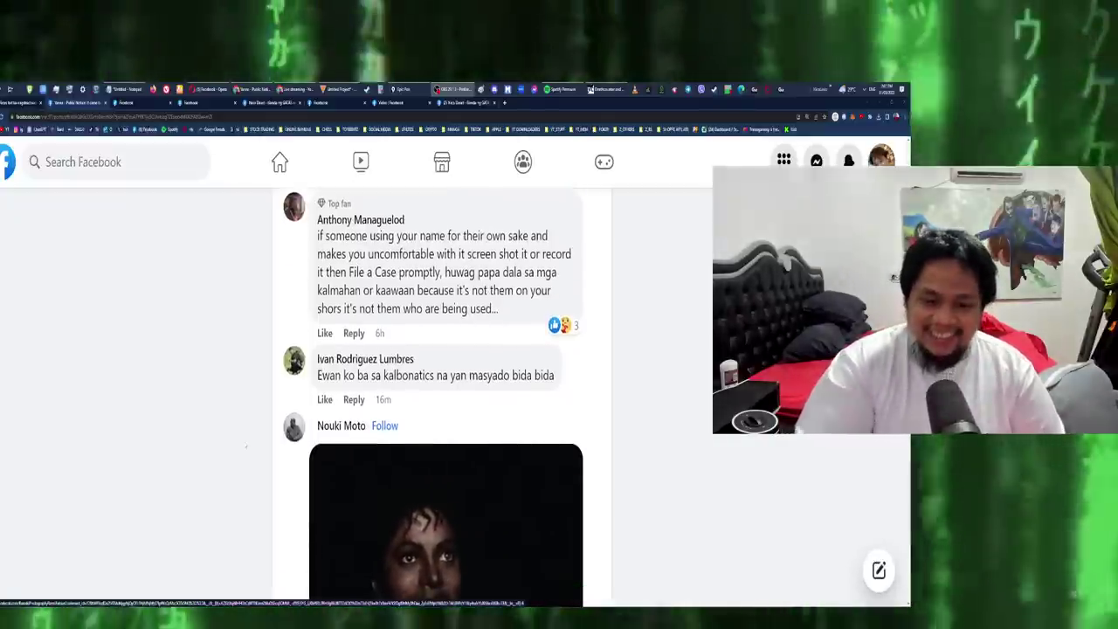
pyautogui.scroll(-1, 254, 425)
pyautogui.scroll(-2, 249, 417)
pyautogui.scroll(-2, 246, 408)
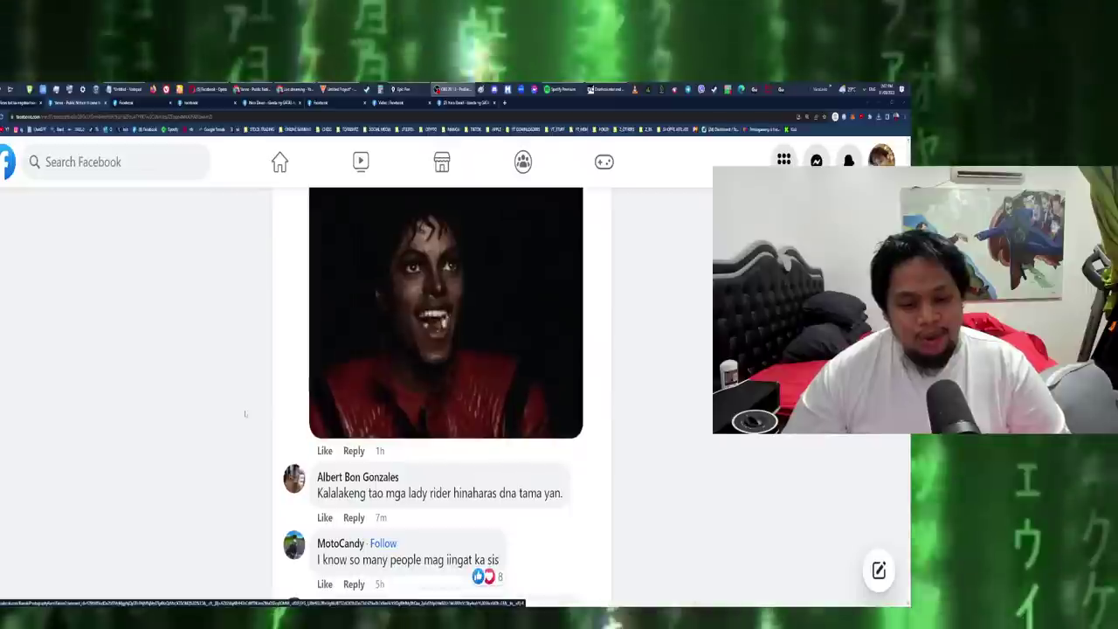
pyautogui.scroll(-1, 247, 415)
pyautogui.scroll(-1, 251, 425)
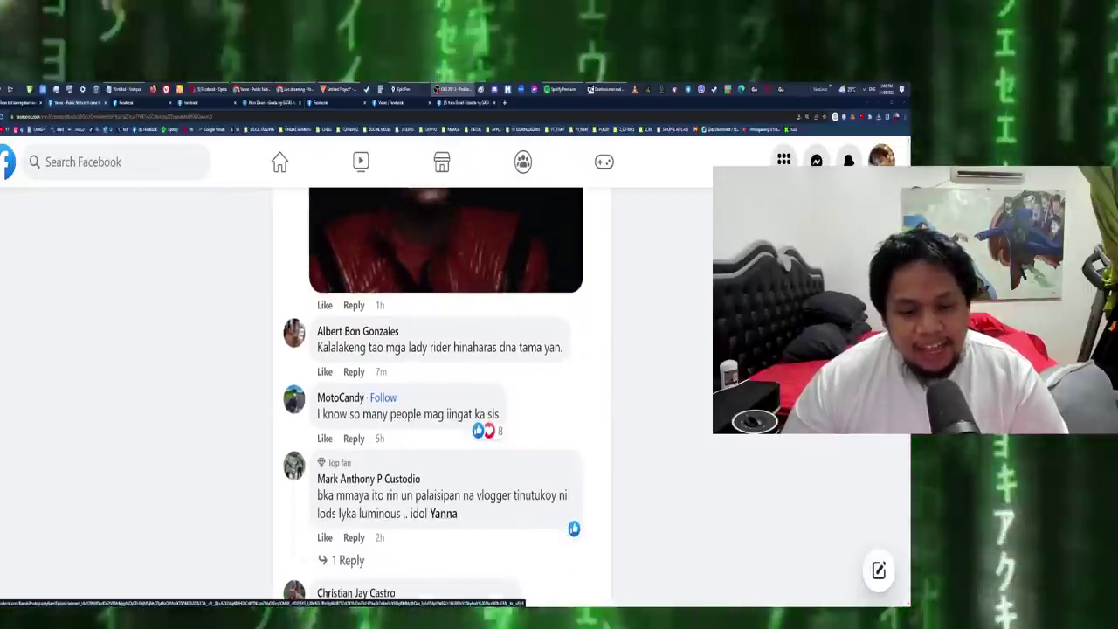
pyautogui.scroll(-1, 253, 432)
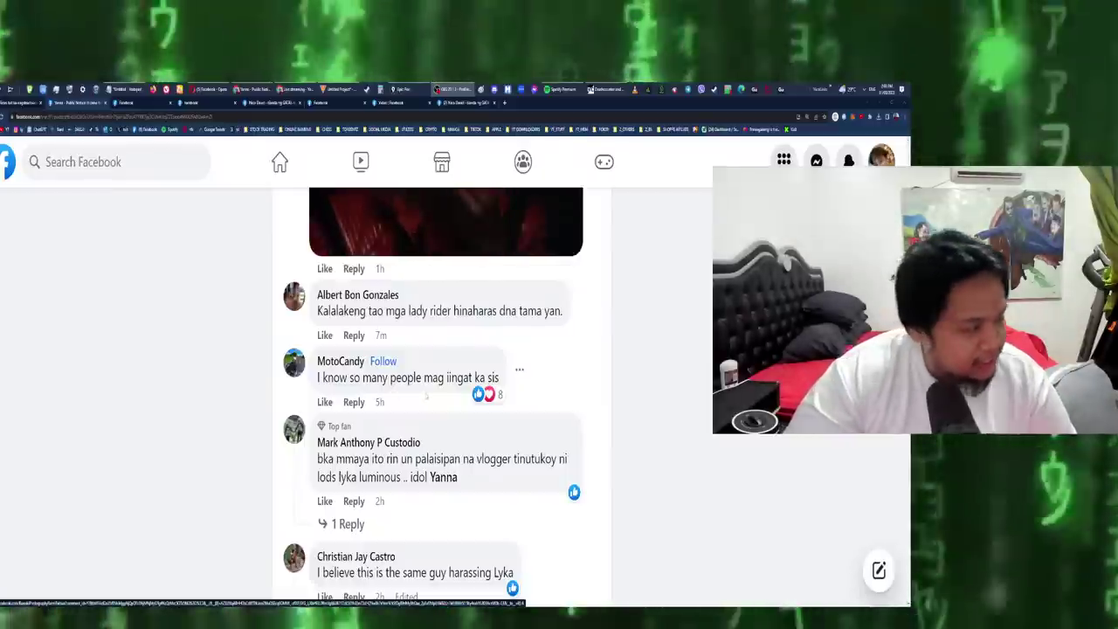
pyautogui.scroll(-2, 427, 396)
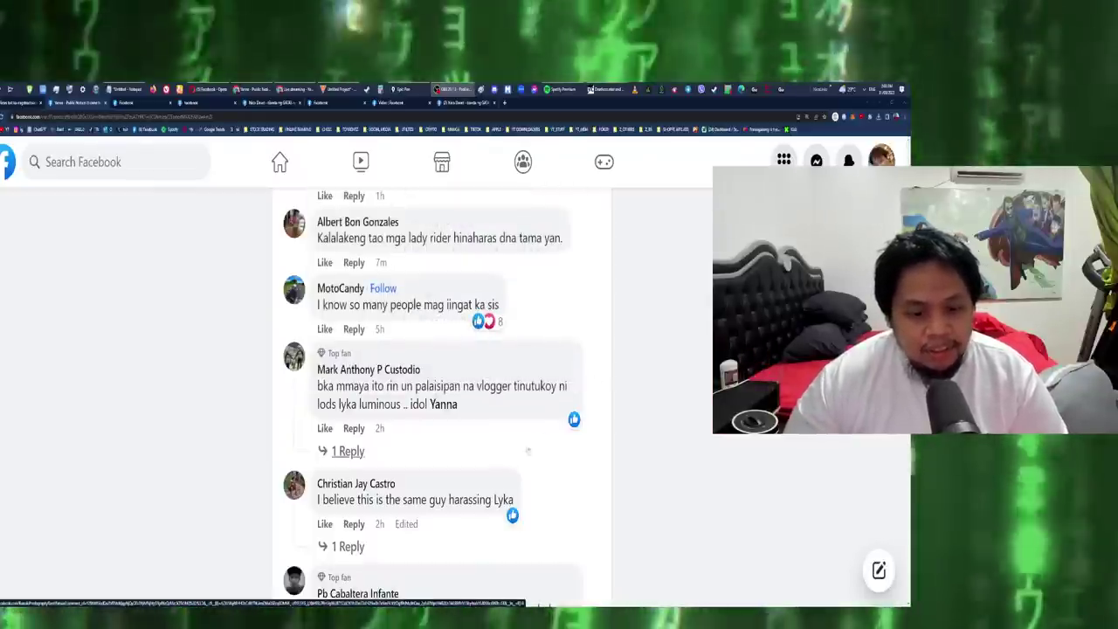
pyautogui.scroll(-2, 426, 434)
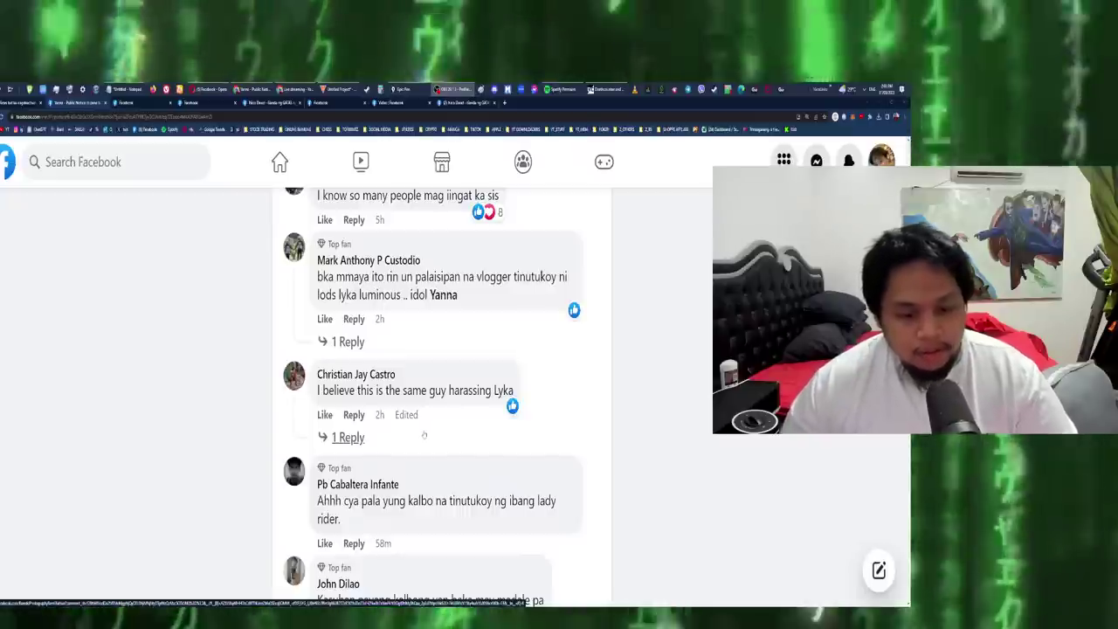
pyautogui.scroll(-1, 423, 435)
pyautogui.scroll(-2, 423, 435)
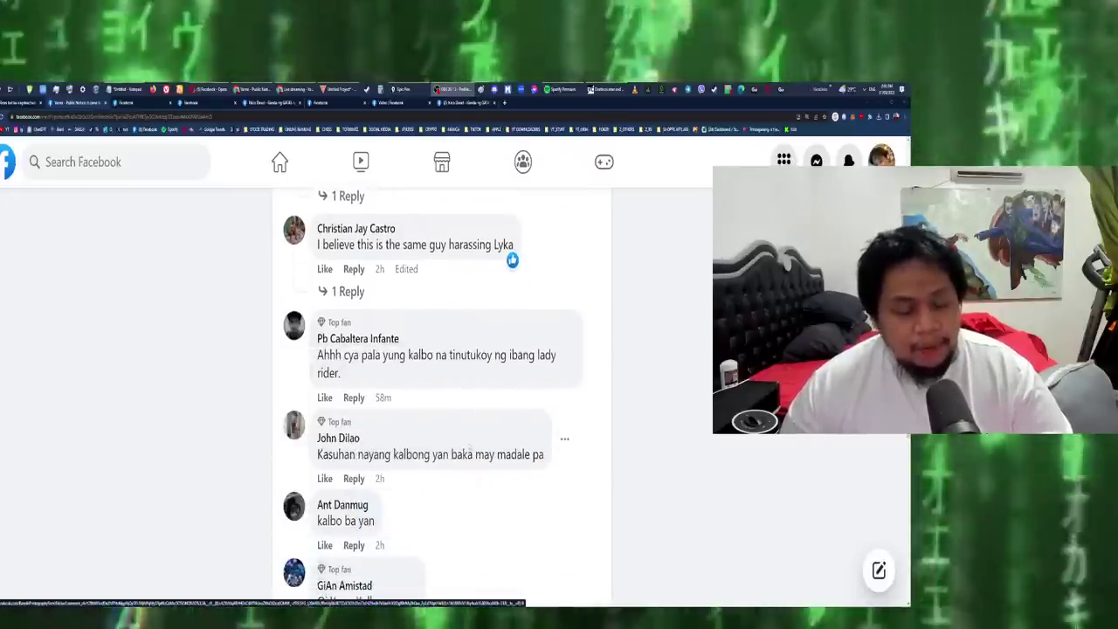
pyautogui.scroll(-1, 470, 448)
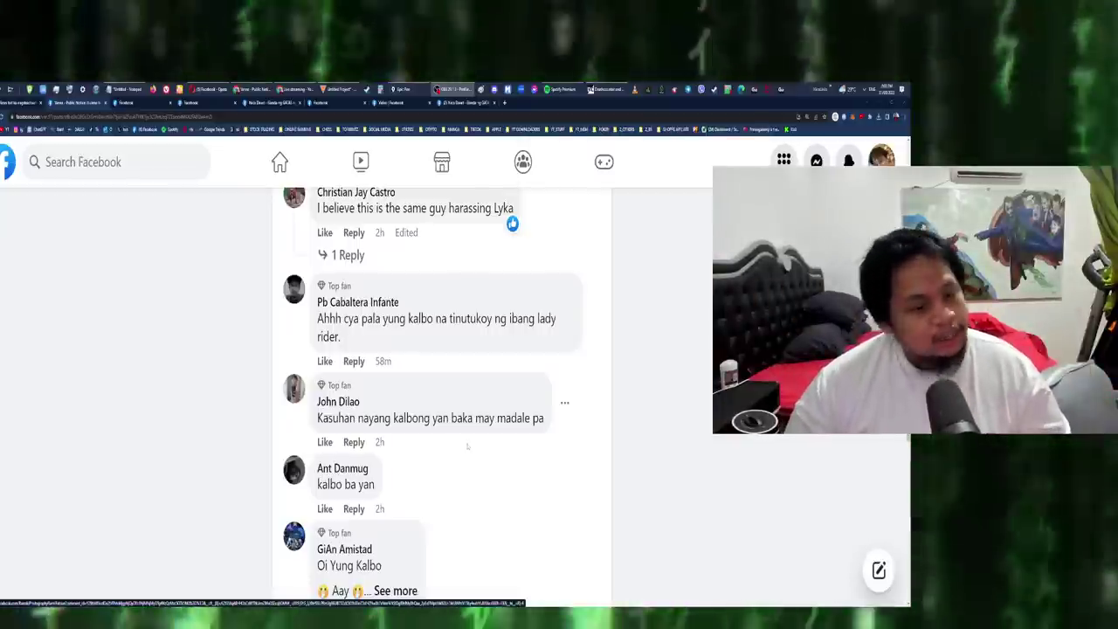
pyautogui.scroll(-1, 467, 447)
pyautogui.scroll(-1, 458, 450)
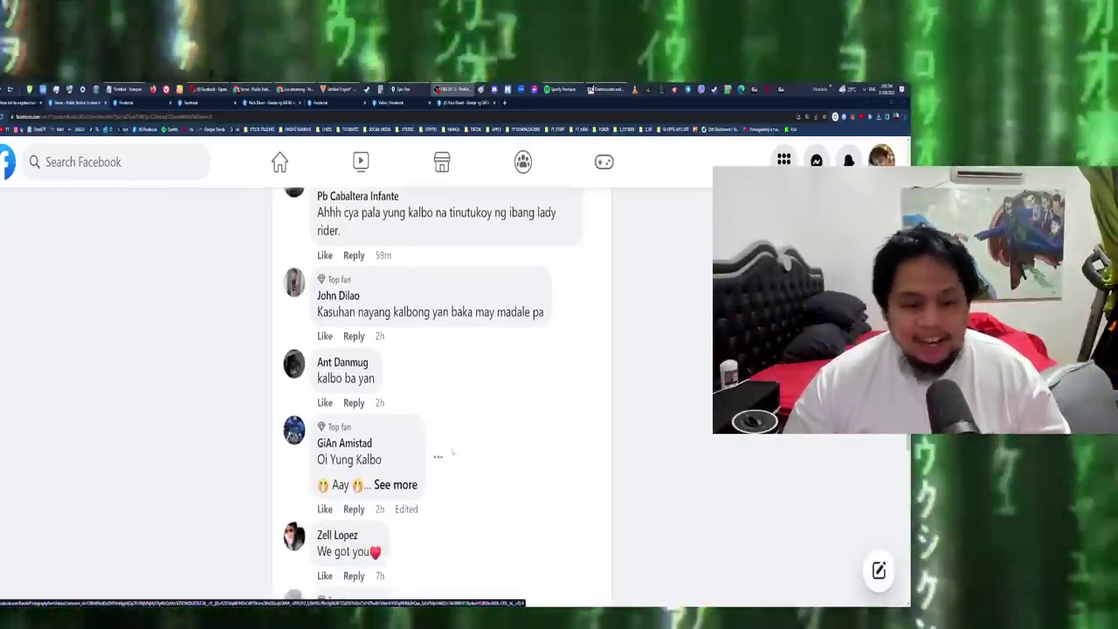
pyautogui.scroll(-2, 459, 450)
pyautogui.scroll(-1, 452, 447)
pyautogui.scroll(-2, 452, 447)
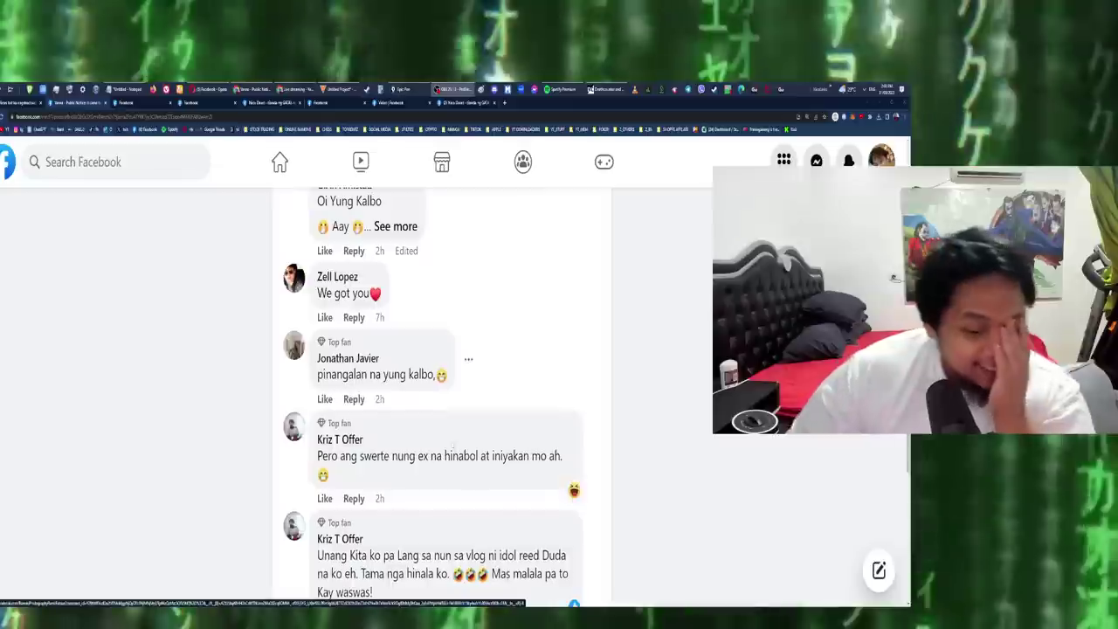
pyautogui.scroll(-2, 463, 432)
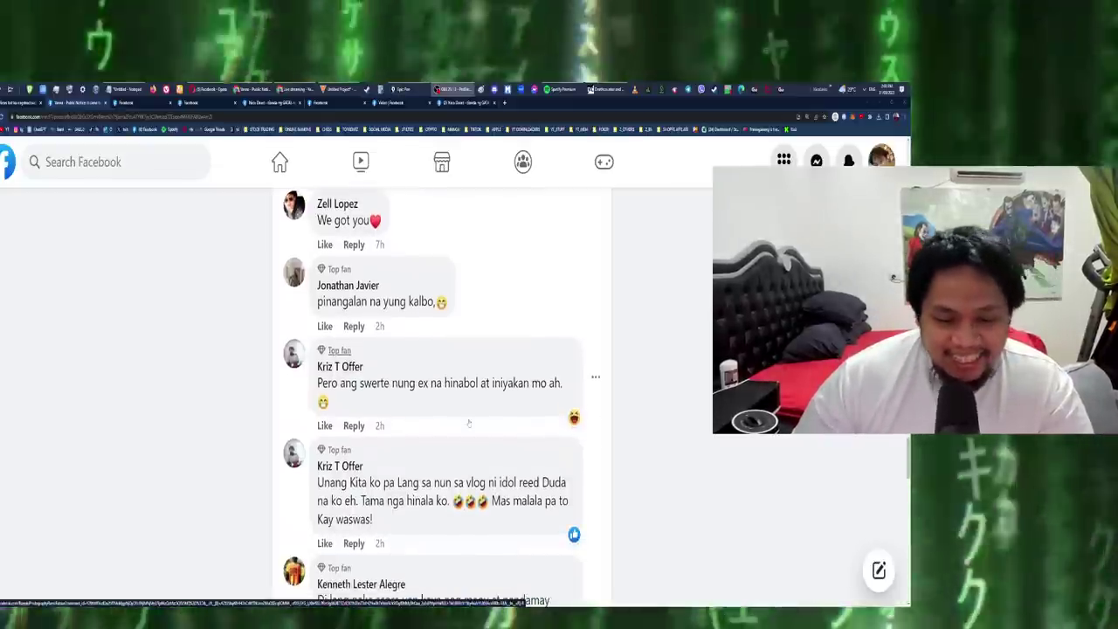
pyautogui.scroll(-2, 463, 423)
pyautogui.scroll(-2, 418, 420)
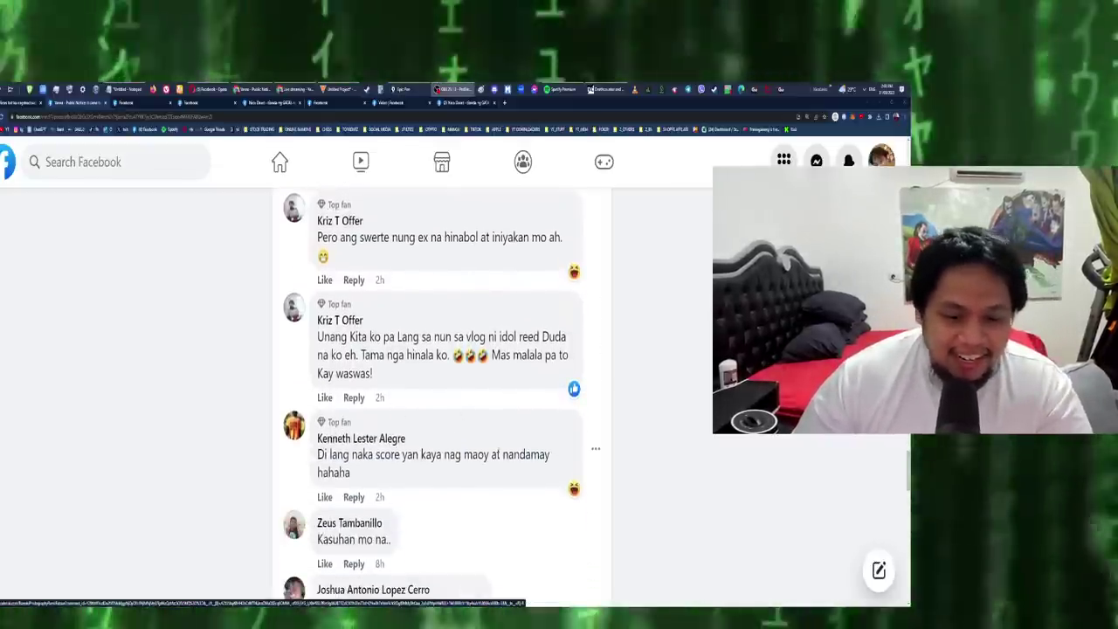
pyautogui.scroll(-2, 498, 448)
pyautogui.scroll(-1, 498, 448)
pyautogui.scroll(-1, 498, 448)
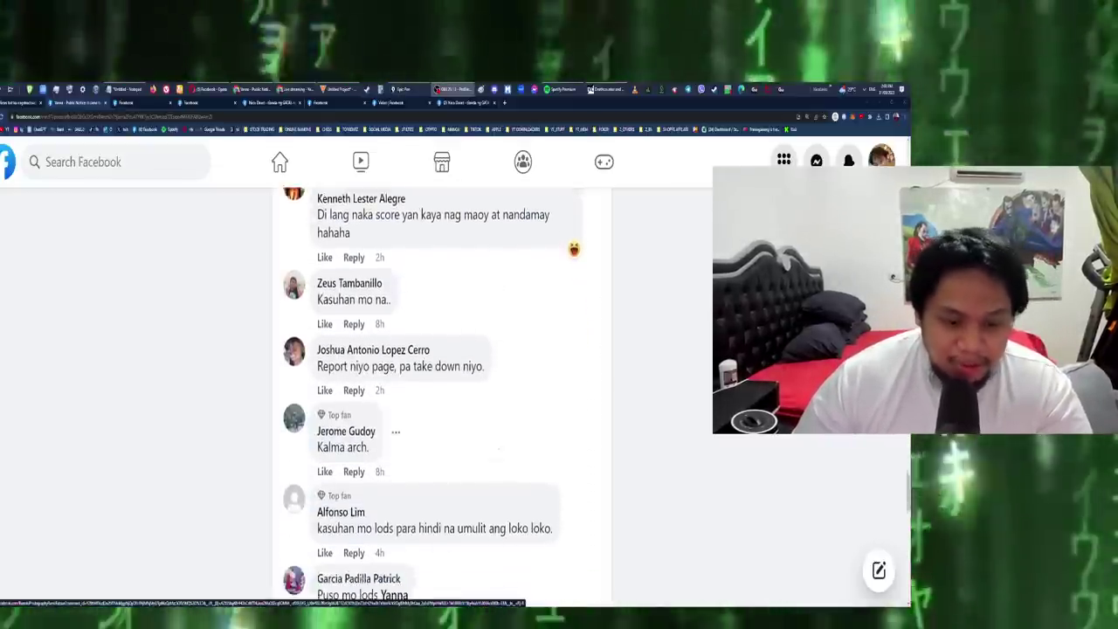
pyautogui.scroll(-1, 498, 448)
pyautogui.scroll(-1, 498, 448)
pyautogui.scroll(-1, 498, 448)
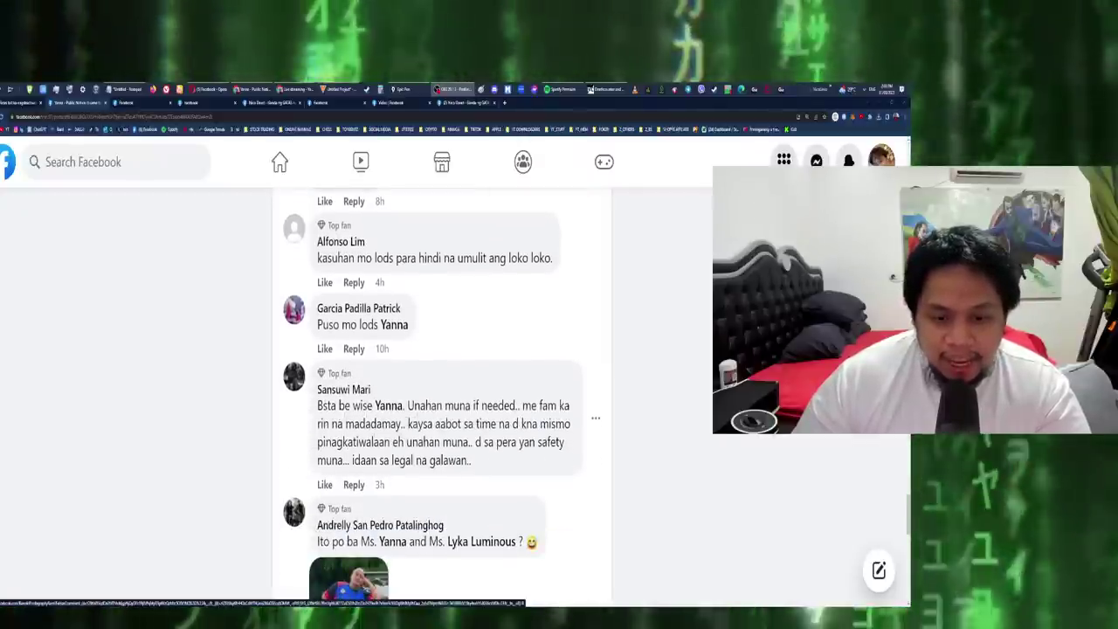
pyautogui.scroll(-1, 498, 419)
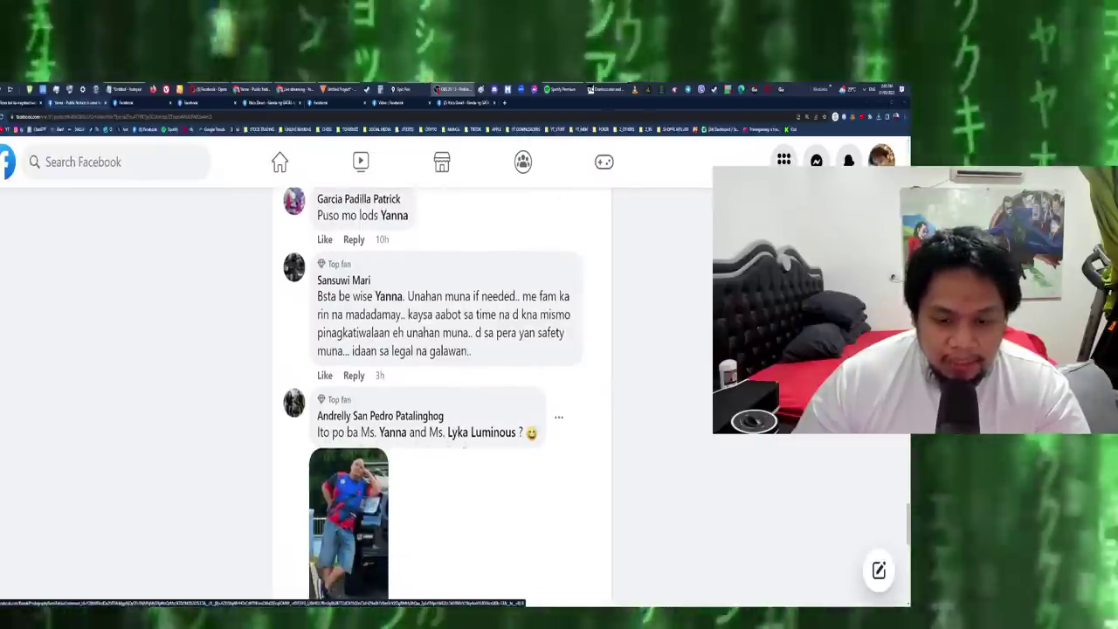
pyautogui.scroll(-1, 466, 443)
pyautogui.scroll(-1, 371, 442)
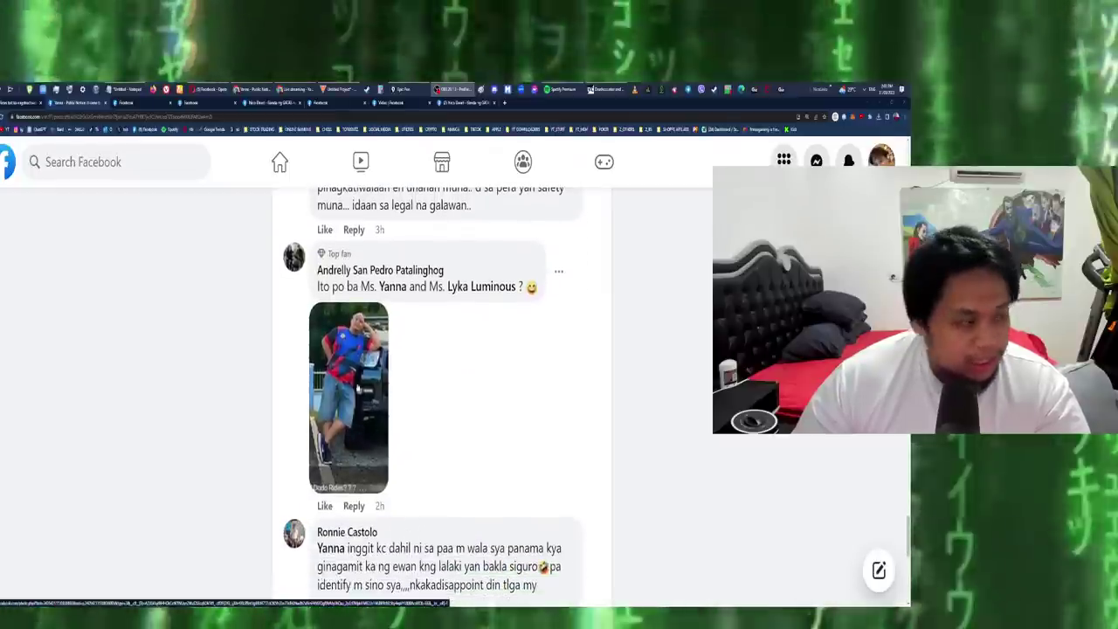
pyautogui.scroll(-1, 466, 476)
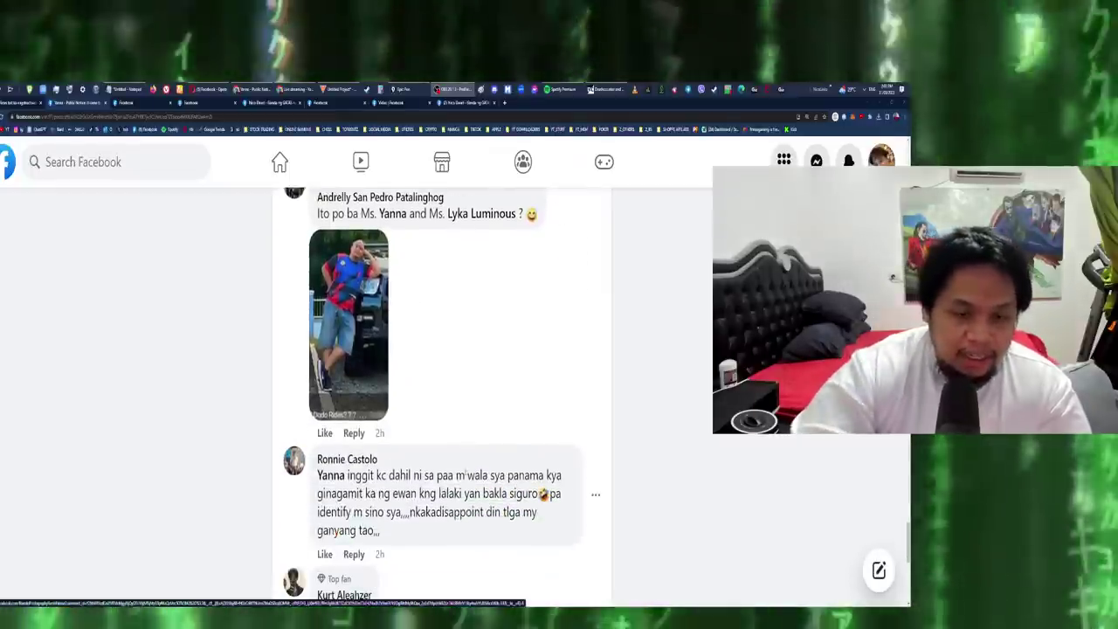
pyautogui.scroll(-1, 464, 474)
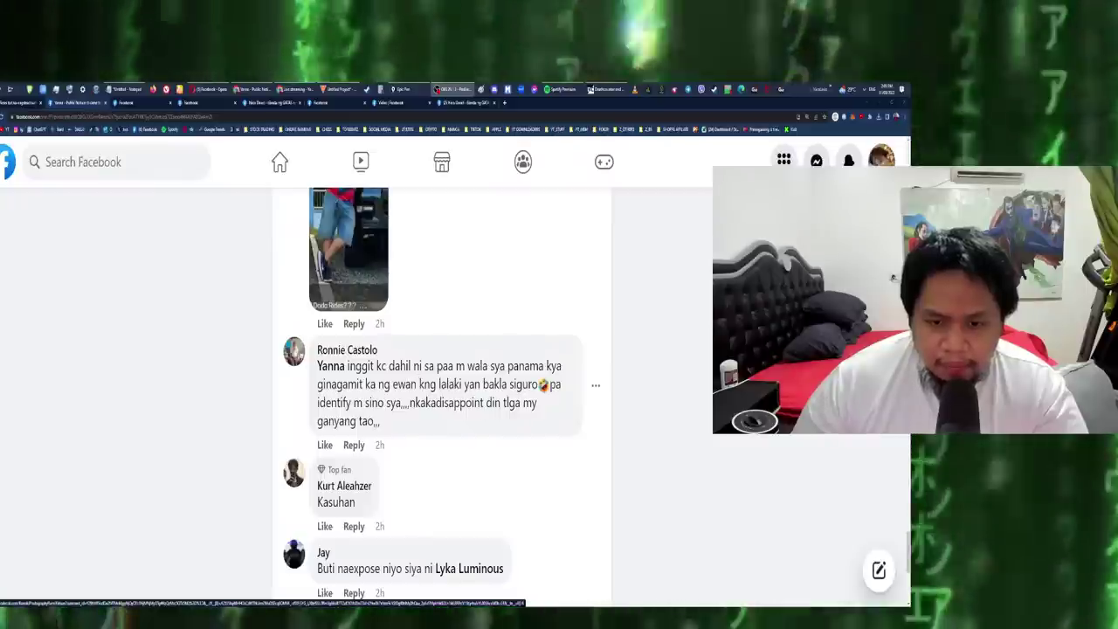
pyautogui.scroll(-2, 446, 384)
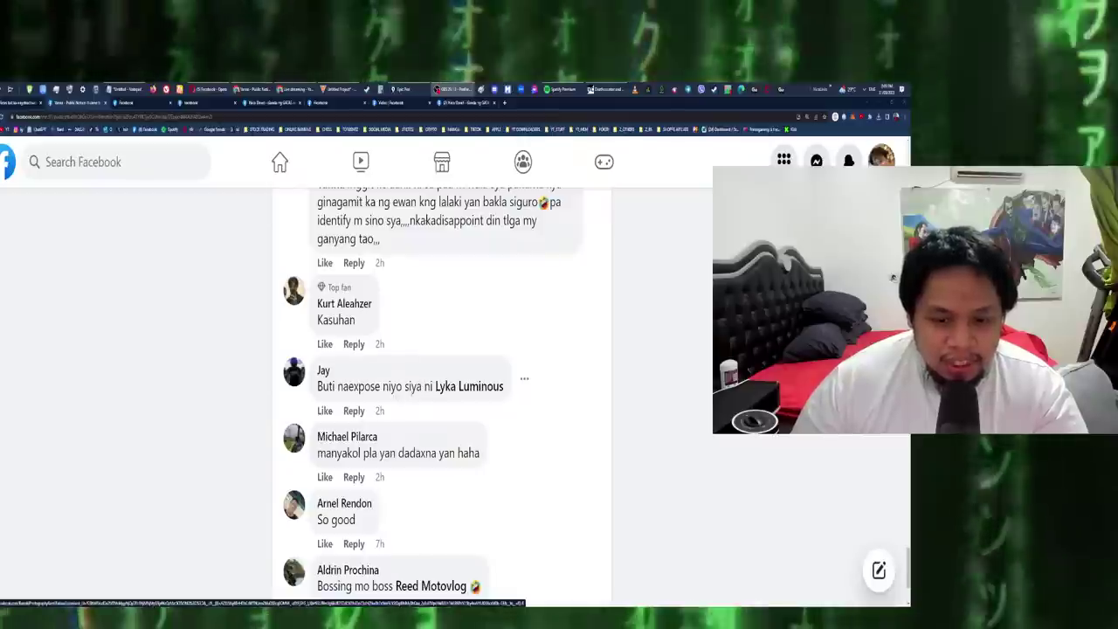
pyautogui.scroll(-1, 410, 385)
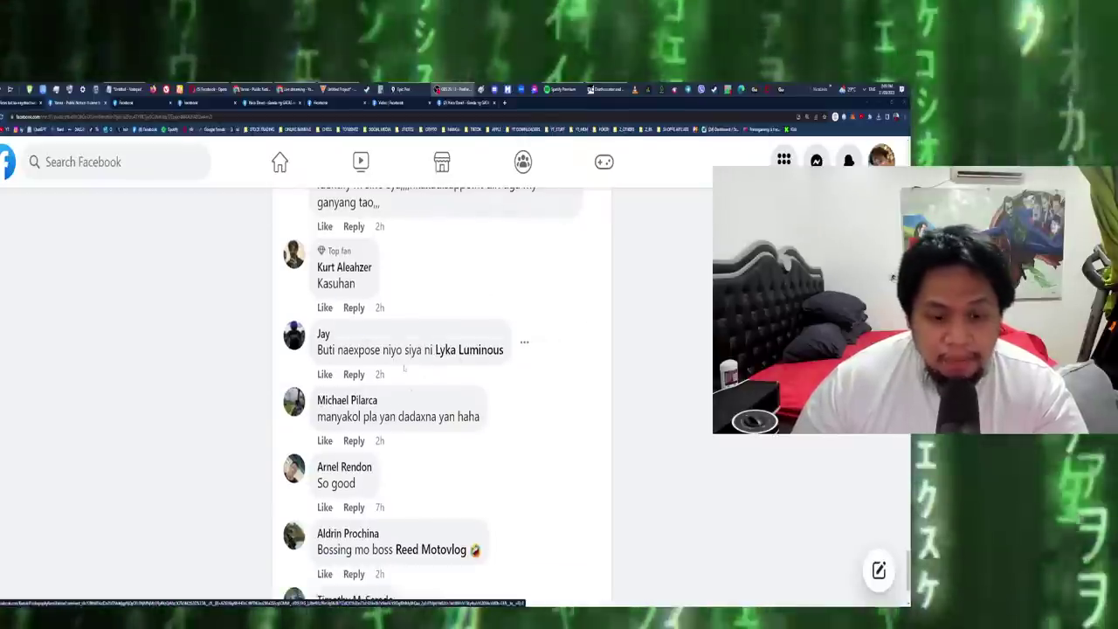
pyautogui.scroll(-1, 377, 391)
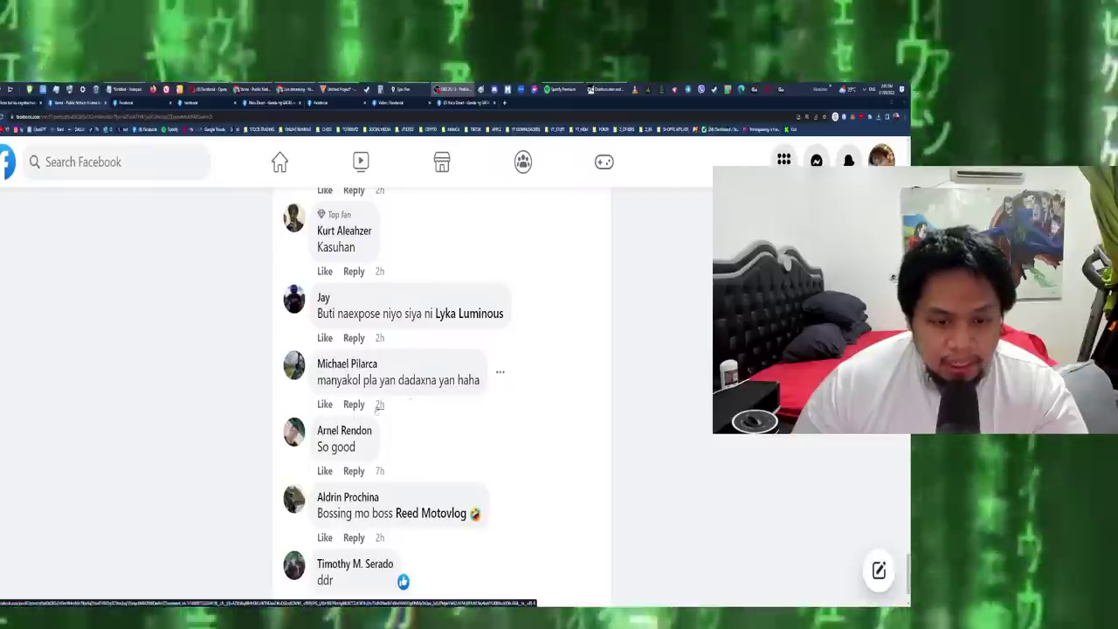
pyautogui.scroll(-1, 411, 476)
pyautogui.scroll(-1, 411, 476)
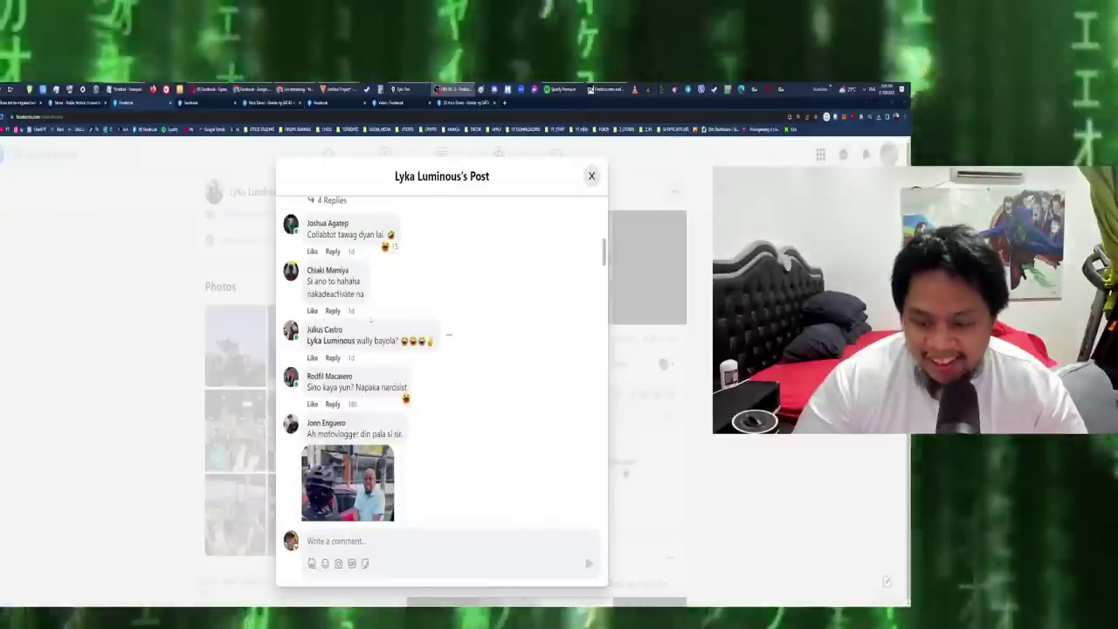
pyautogui.scroll(-1, 370, 320)
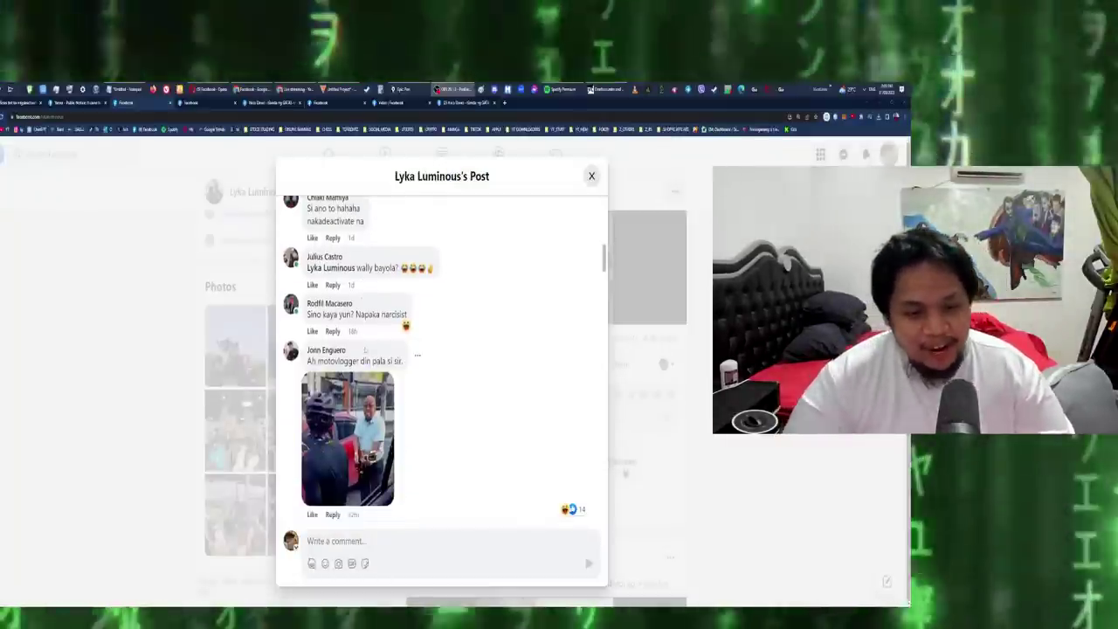
pyautogui.scroll(-1, 365, 350)
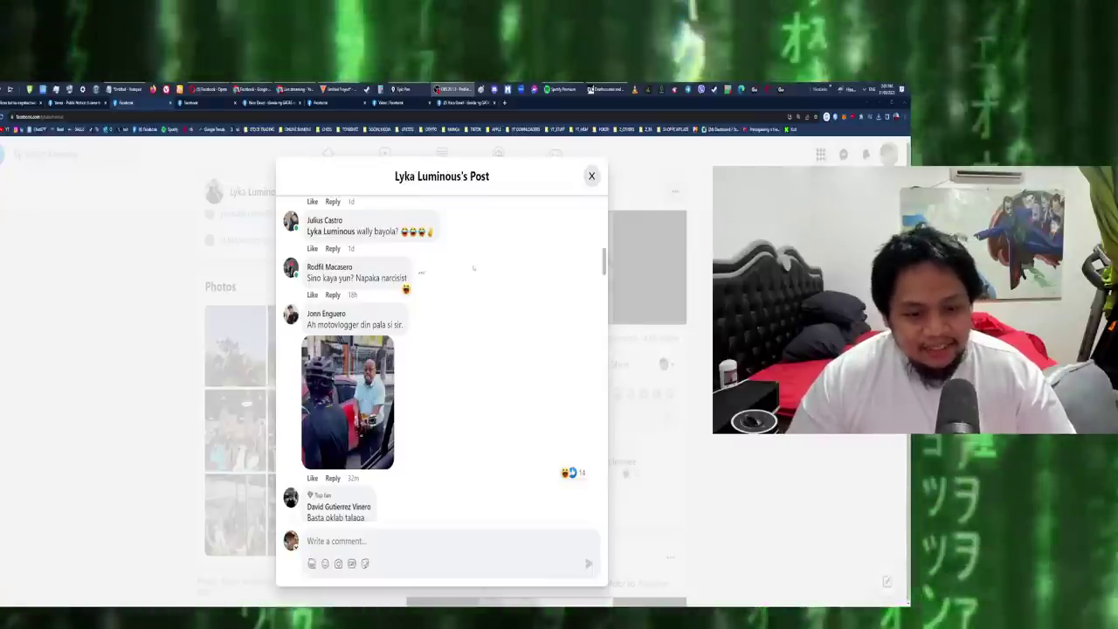
pyautogui.scroll(-1, 371, 353)
pyautogui.scroll(-2, 370, 349)
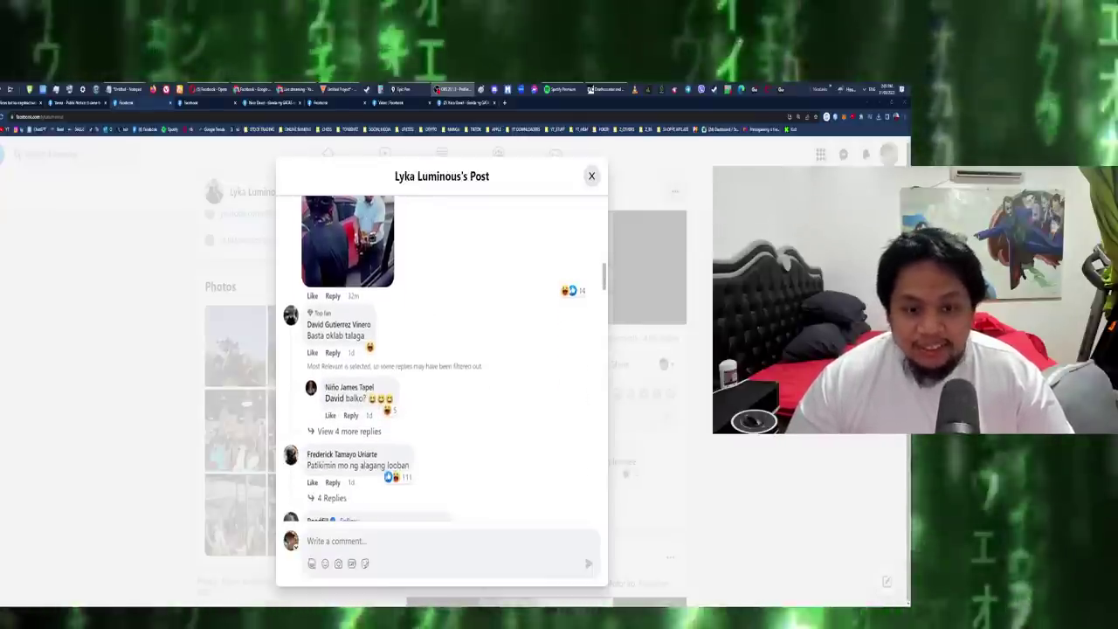
pyautogui.scroll(1, 370, 349)
pyautogui.scroll(-2, 378, 294)
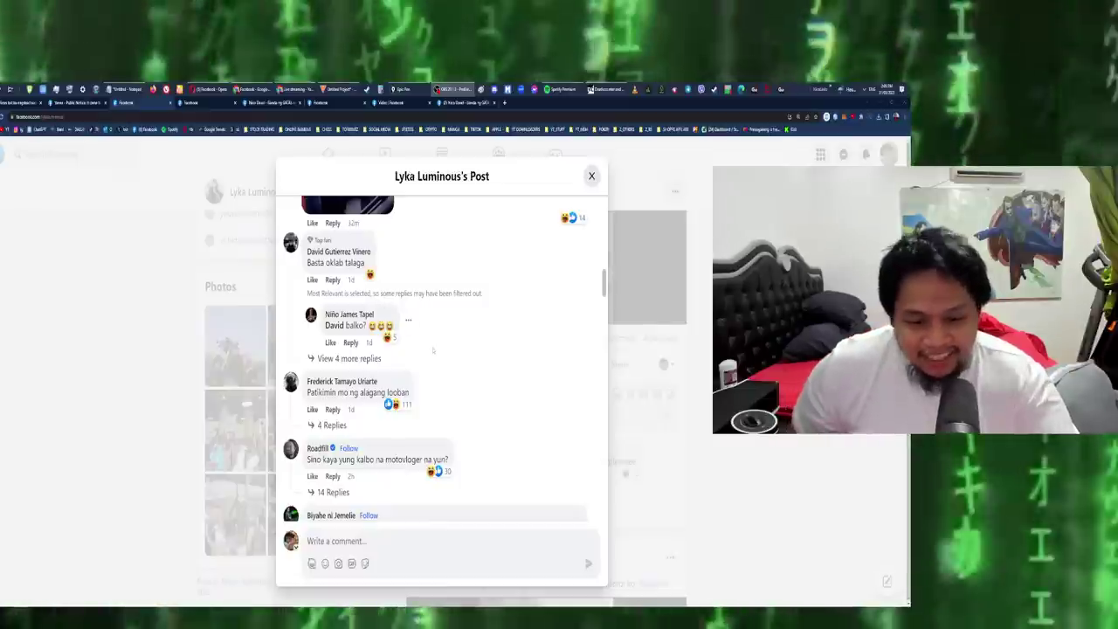
pyautogui.moveTo(367, 466)
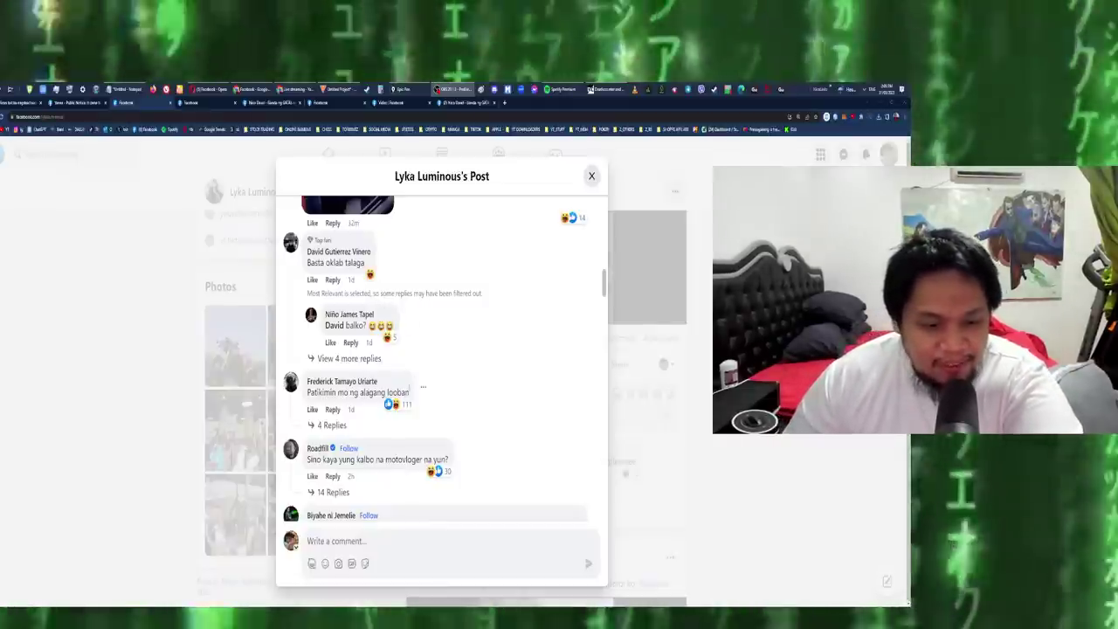
pyautogui.scroll(-1, 385, 395)
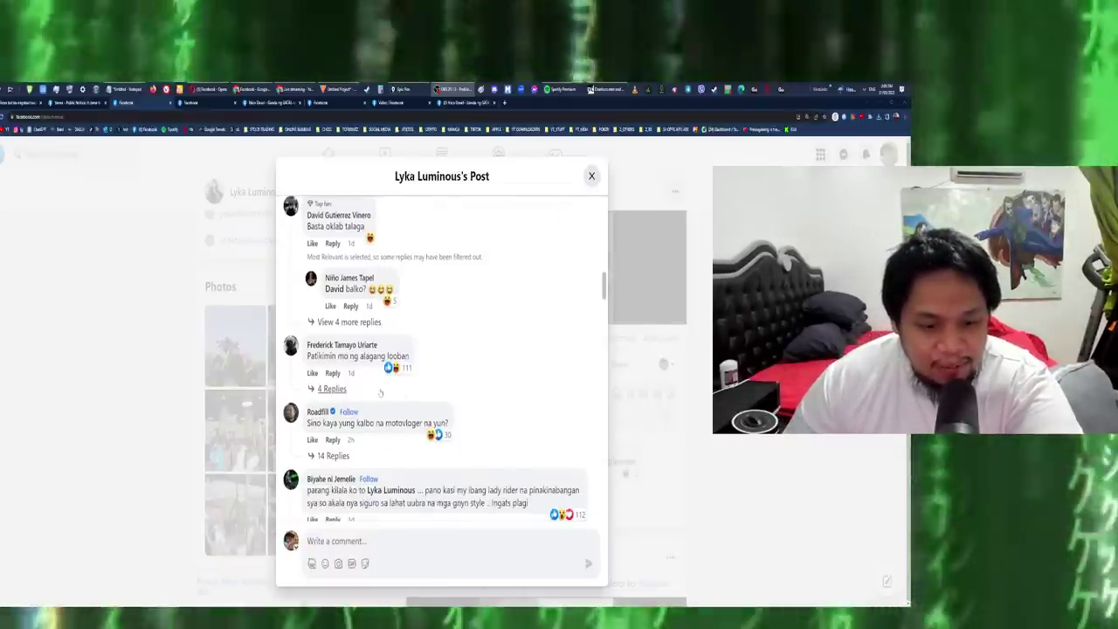
pyautogui.scroll(-2, 380, 393)
pyautogui.scroll(-1, 380, 394)
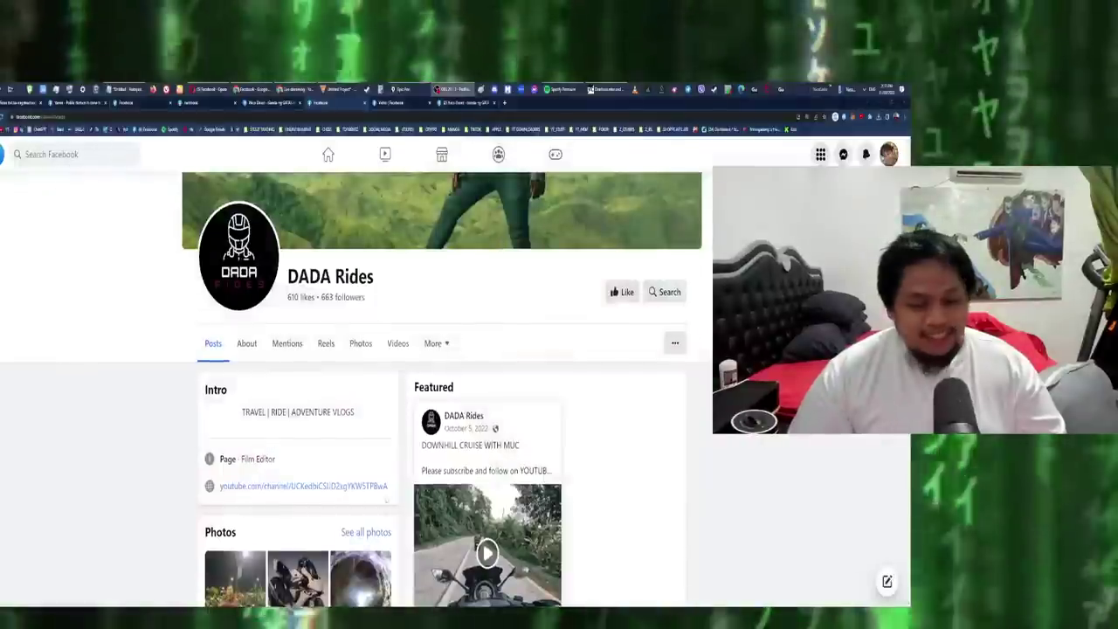
pyautogui.scroll(-3, 421, 504)
pyautogui.scroll(-3, 421, 503)
pyautogui.scroll(-1, 421, 504)
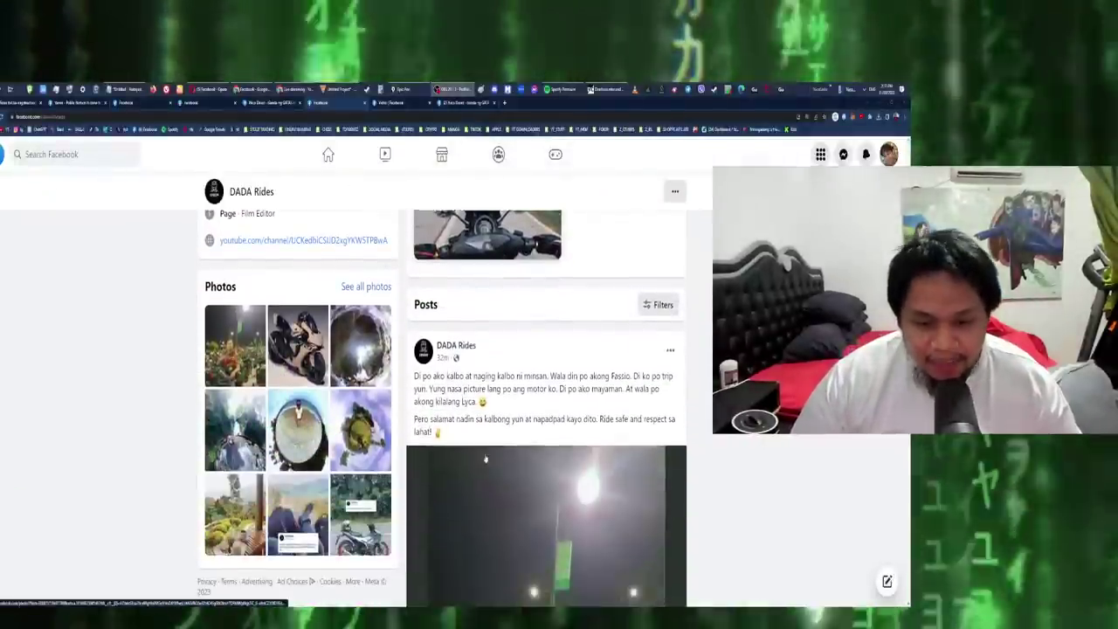
pyautogui.scroll(-2, 494, 304)
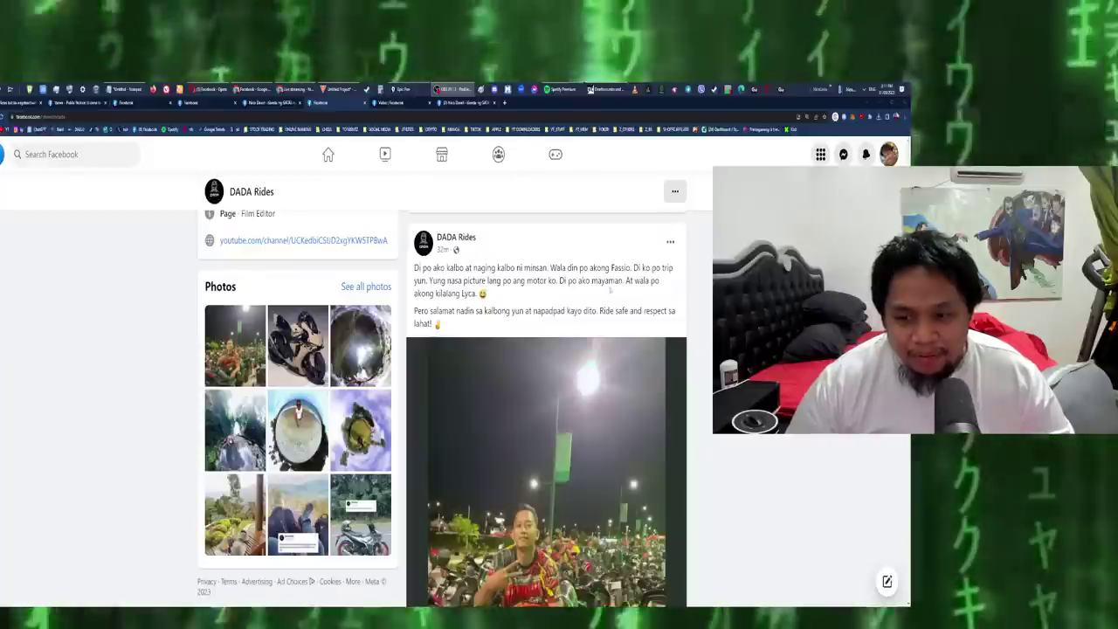
pyautogui.scroll(-1, 446, 490)
pyautogui.scroll(-3, 446, 489)
pyautogui.scroll(-2, 446, 490)
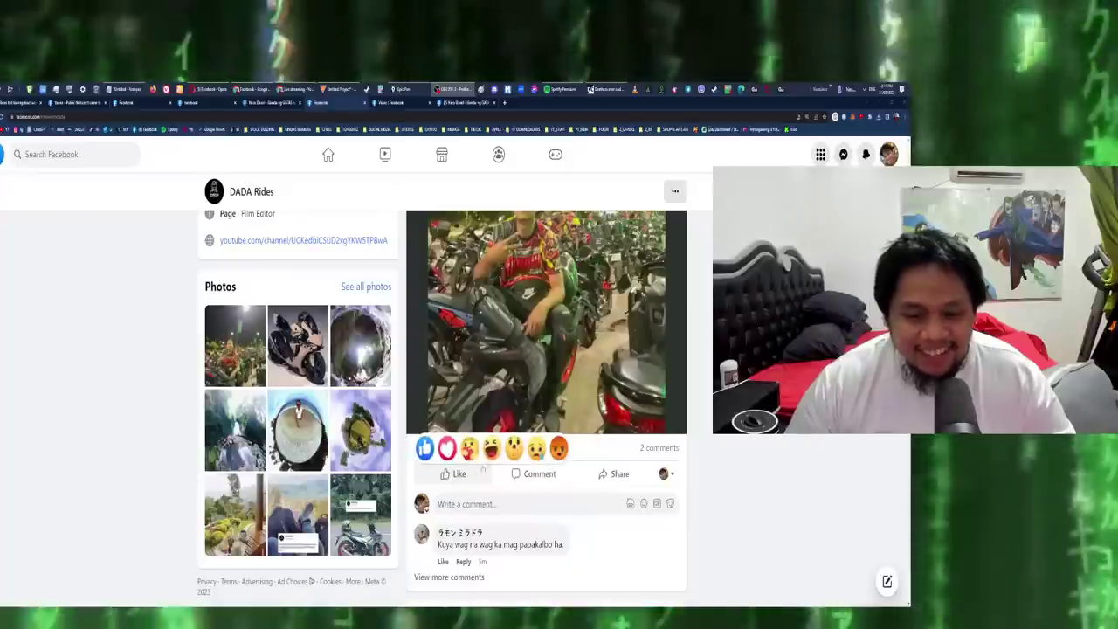
# Give the DADA Rides motorcycle post a Haha reaction
pyautogui.click(492, 444)
pyautogui.scroll(2, 492, 444)
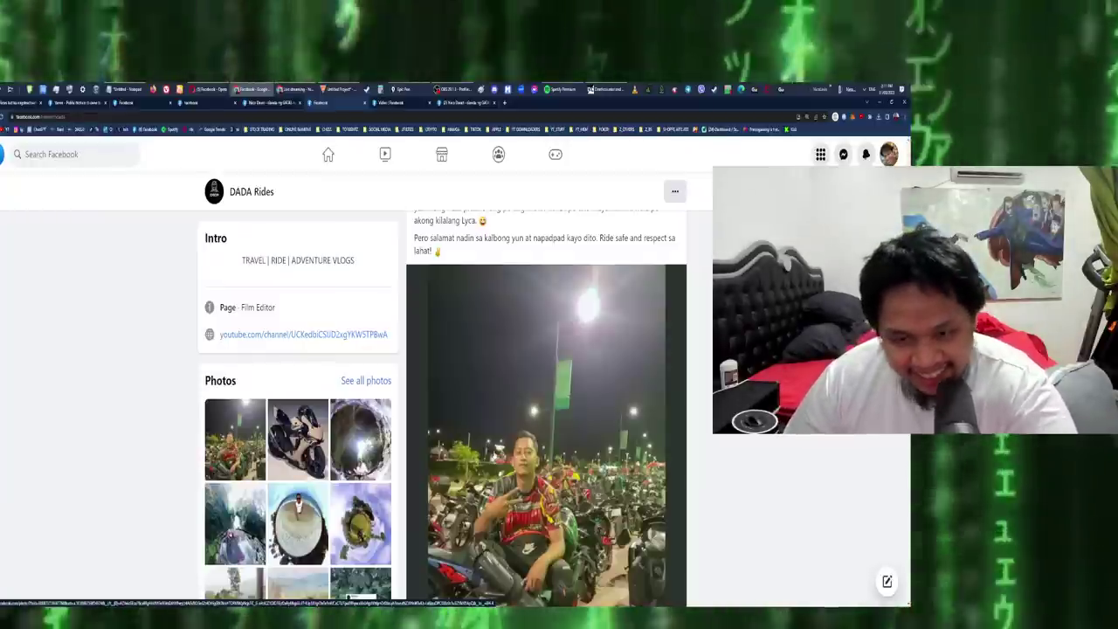
pyautogui.scroll(1, 499, 434)
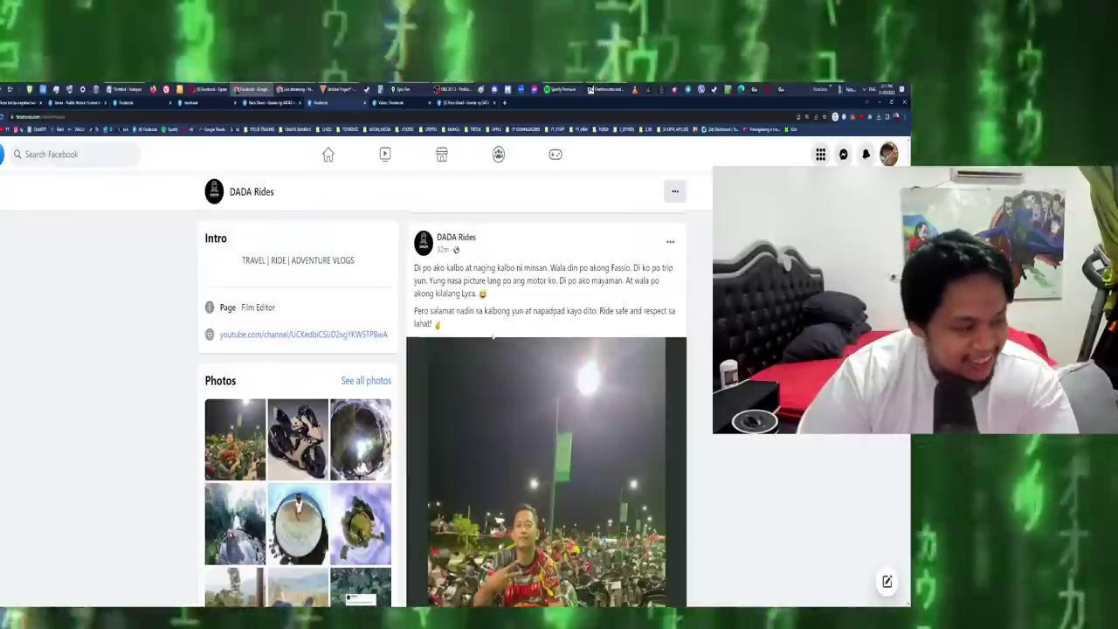
pyautogui.scroll(-1, 503, 361)
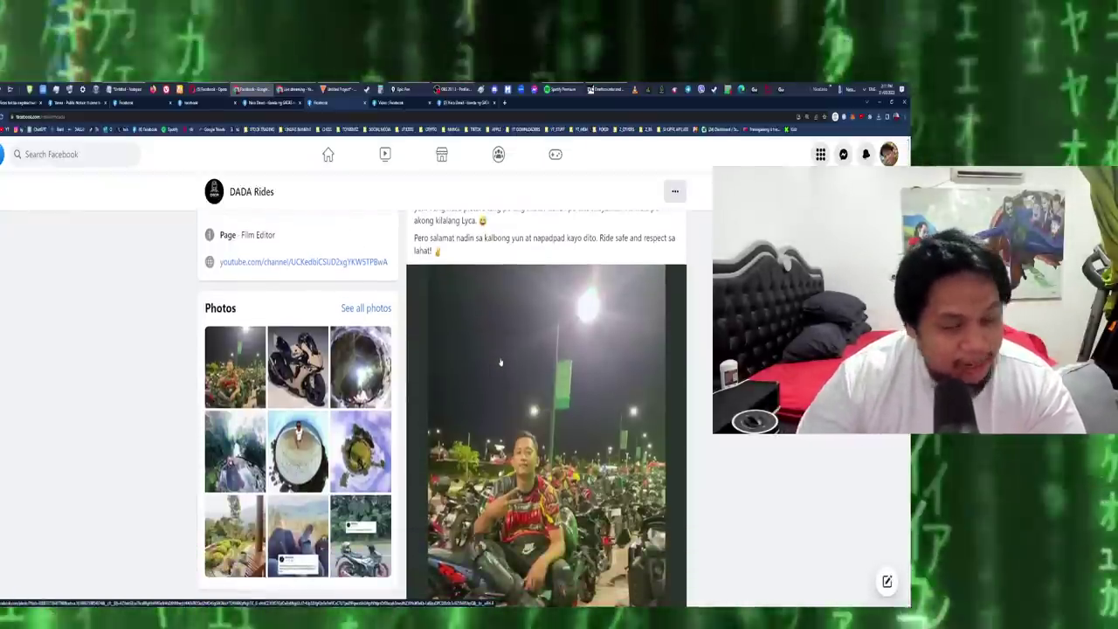
pyautogui.scroll(-2, 546, 394)
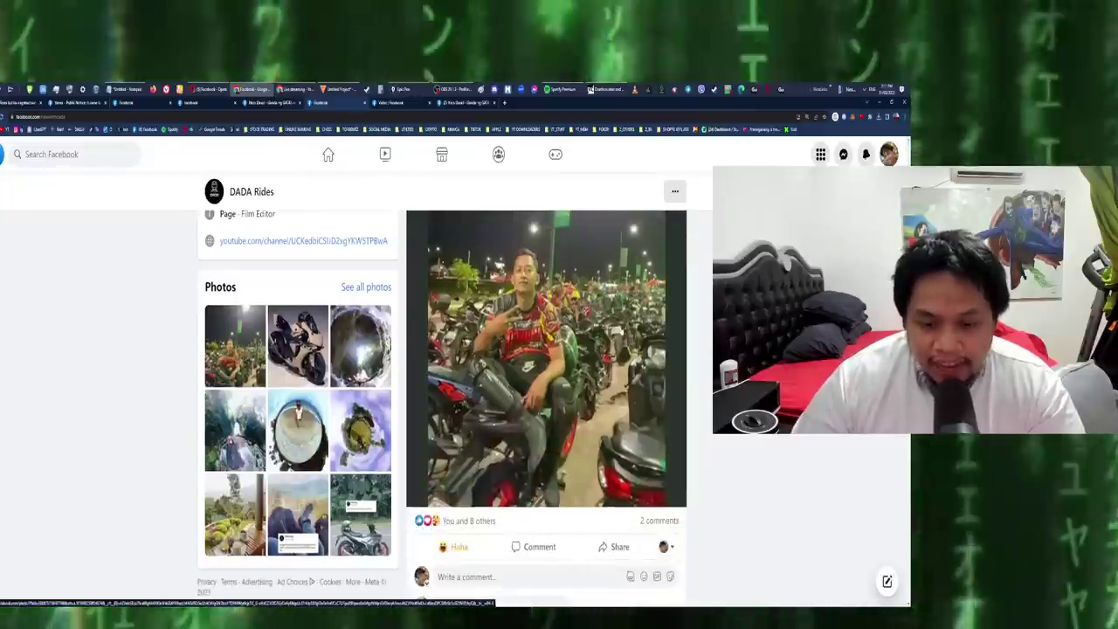
pyautogui.scroll(1, 622, 332)
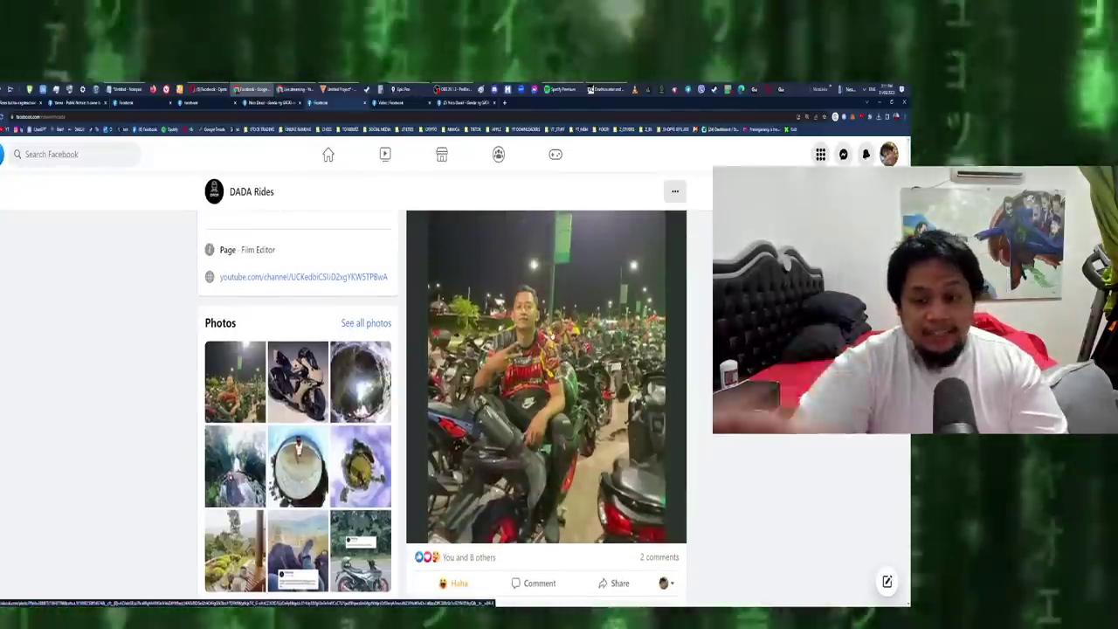
pyautogui.scroll(2, 546, 393)
pyautogui.scroll(2, 546, 393)
pyautogui.scroll(1, 546, 393)
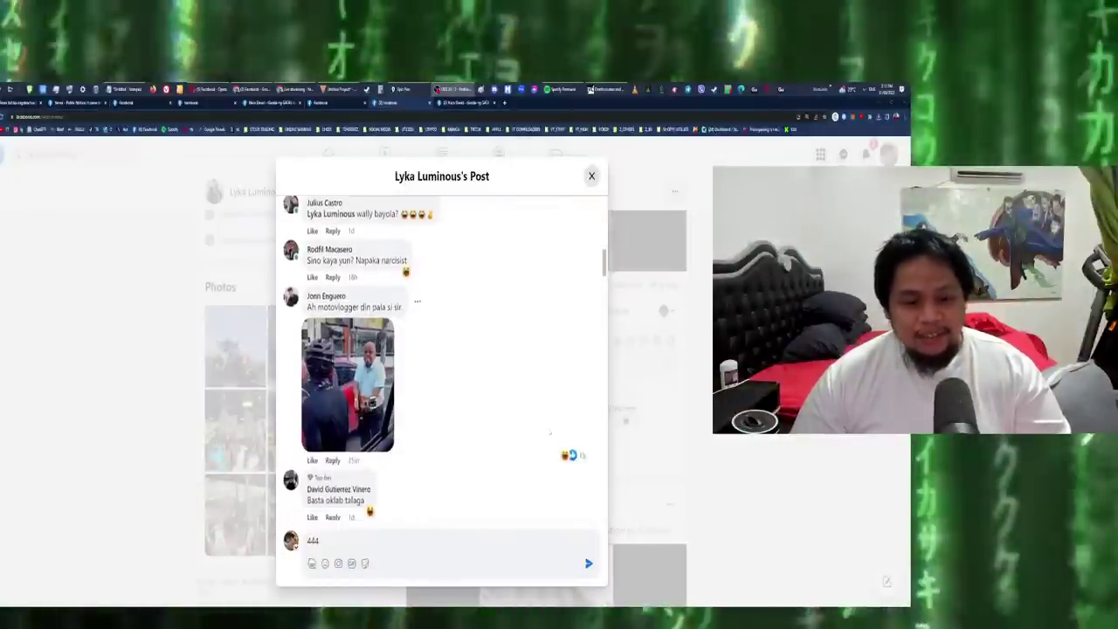
pyautogui.scroll(-3, 551, 432)
pyautogui.scroll(-2, 525, 428)
pyautogui.scroll(-2, 489, 423)
pyautogui.scroll(-2, 455, 420)
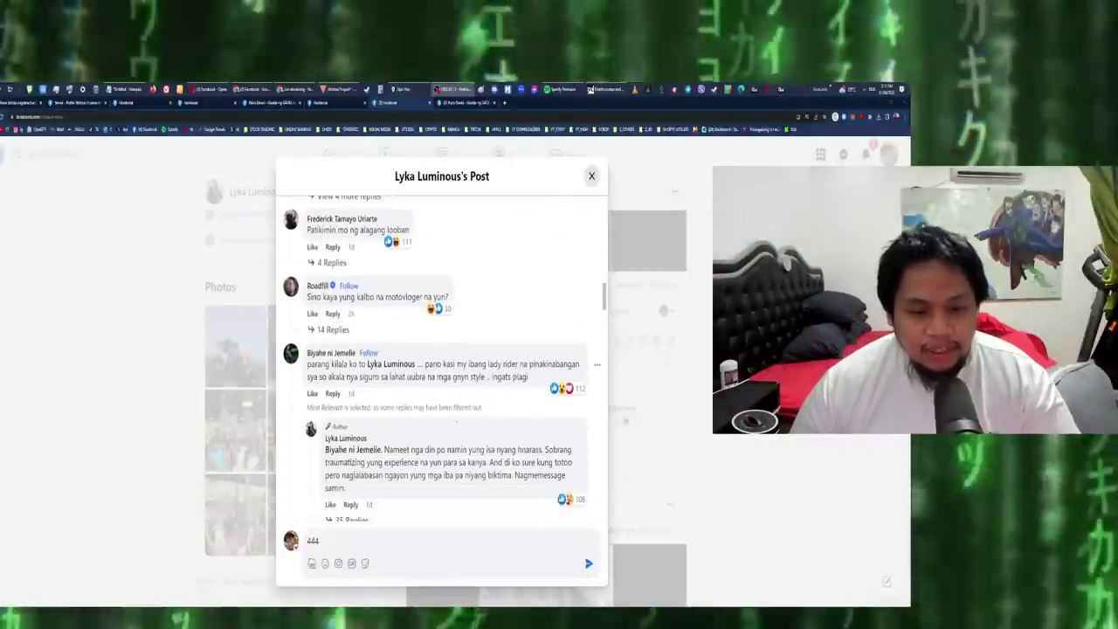
pyautogui.scroll(-1, 455, 421)
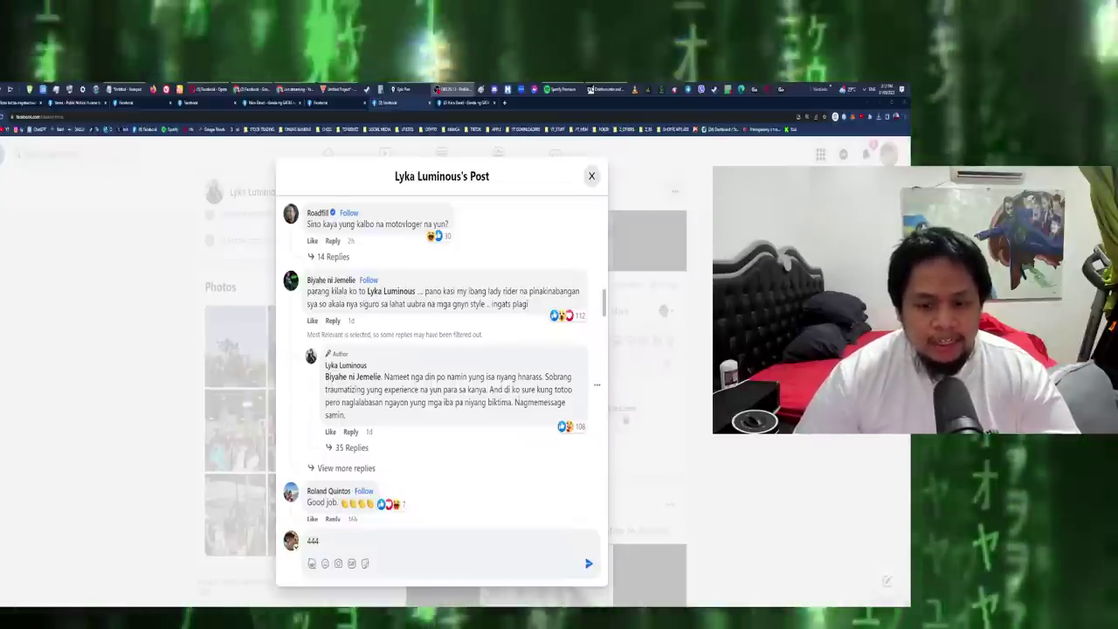
pyautogui.scroll(-1, 373, 381)
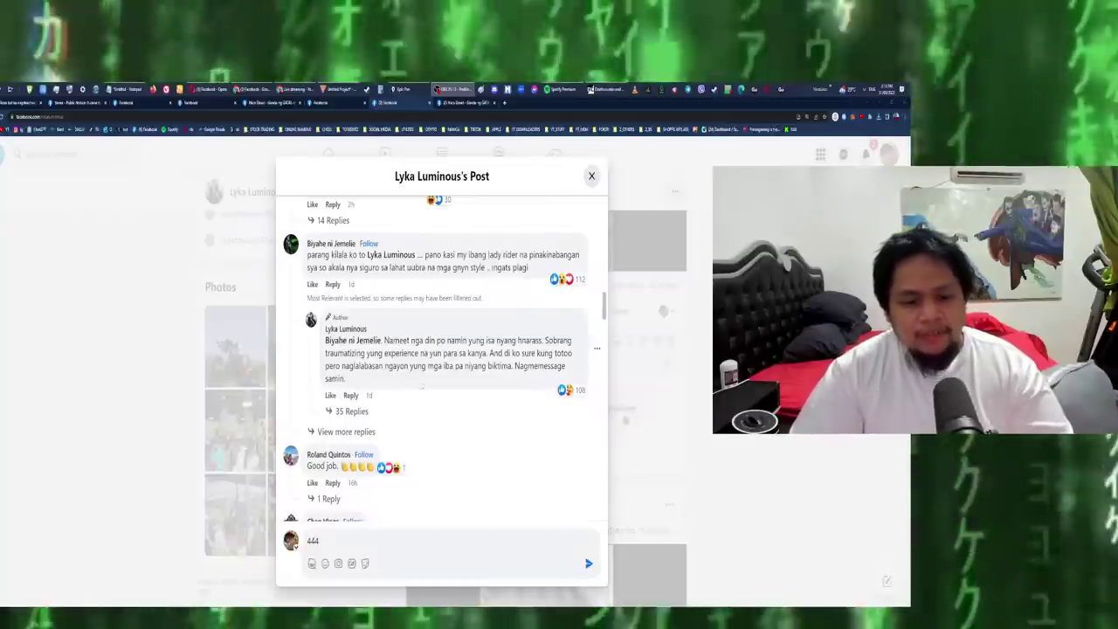
pyautogui.scroll(-2, 445, 394)
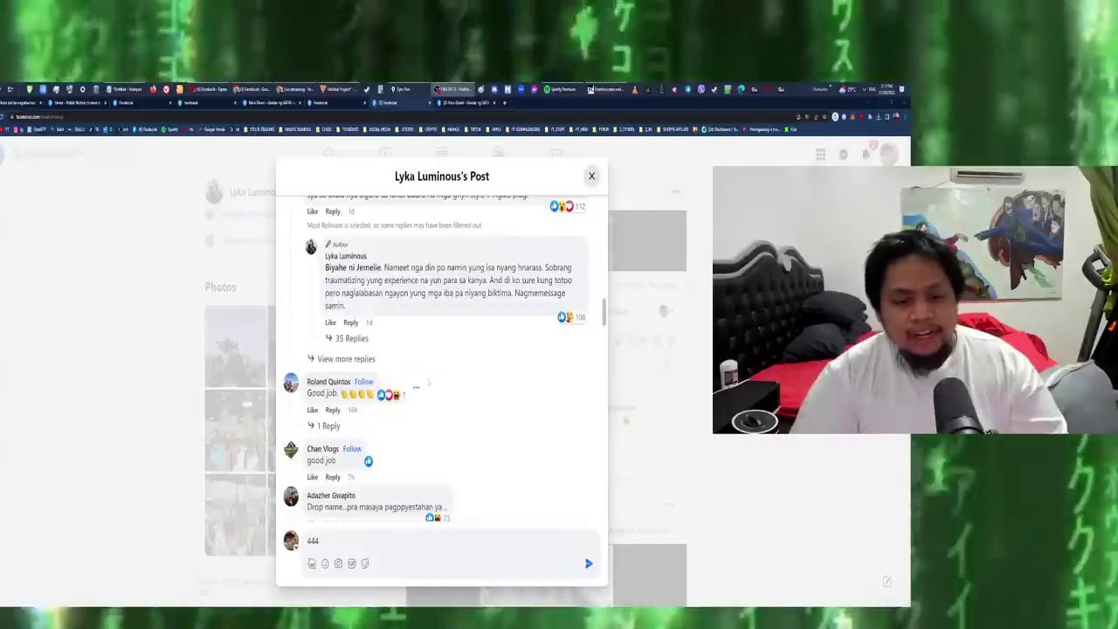
pyautogui.scroll(-1, 428, 382)
pyautogui.scroll(-1, 402, 384)
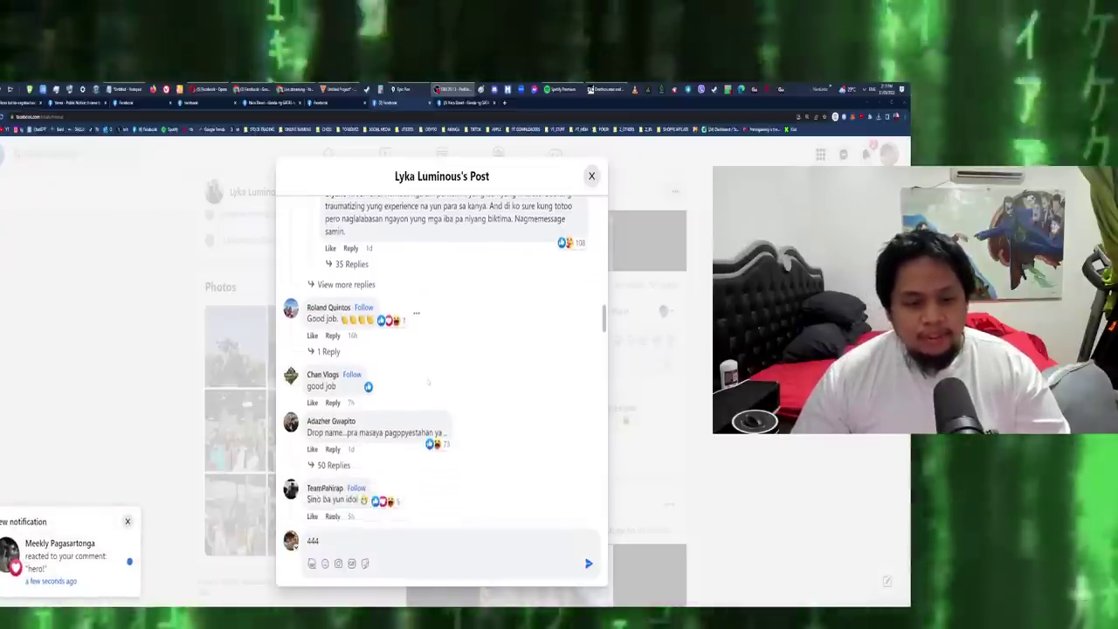
pyautogui.scroll(-2, 367, 388)
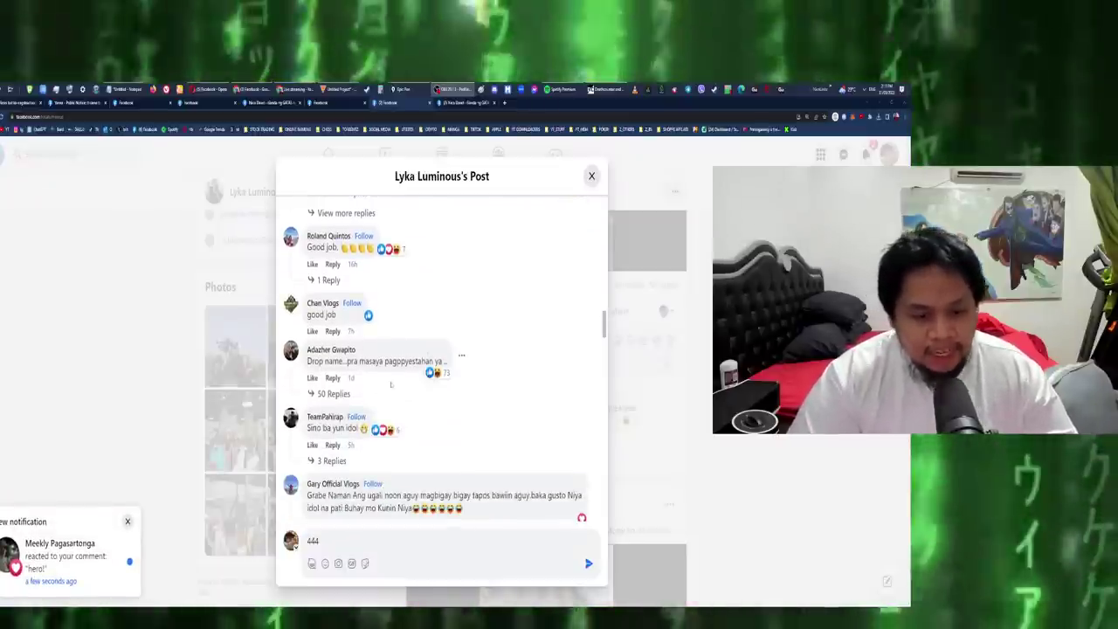
pyautogui.scroll(-1, 391, 382)
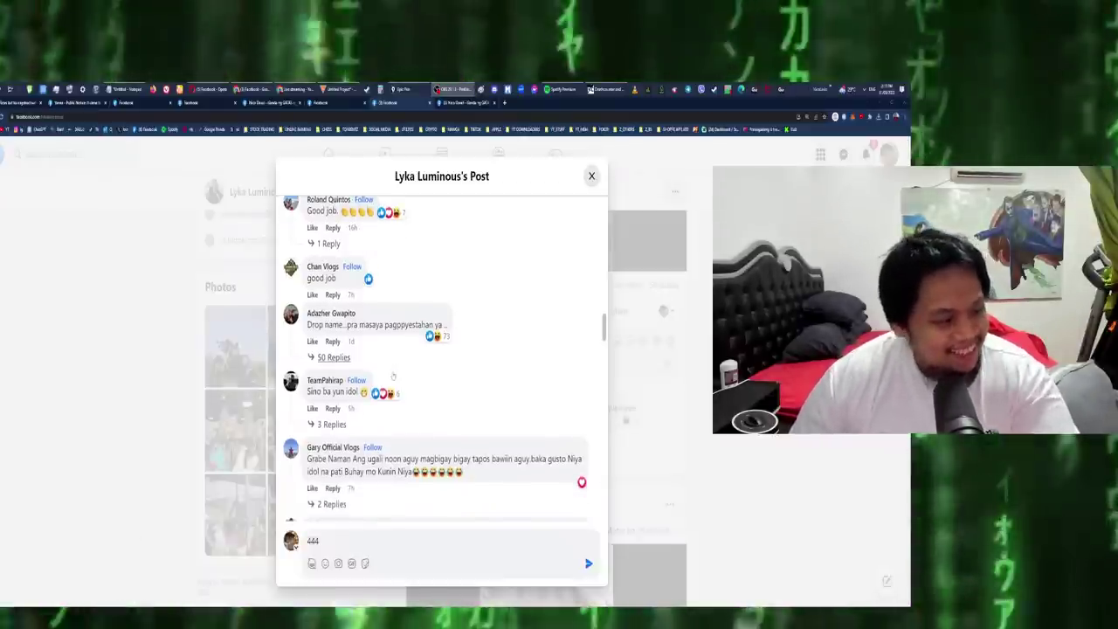
pyautogui.scroll(-1, 391, 379)
pyautogui.scroll(-1, 390, 375)
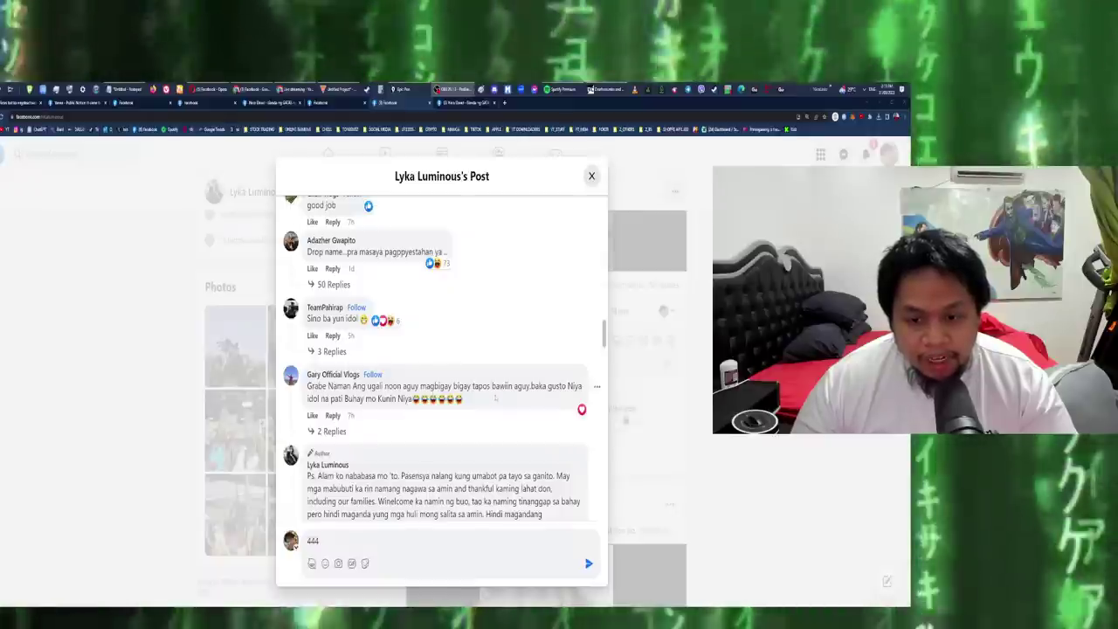
pyautogui.scroll(-1, 496, 398)
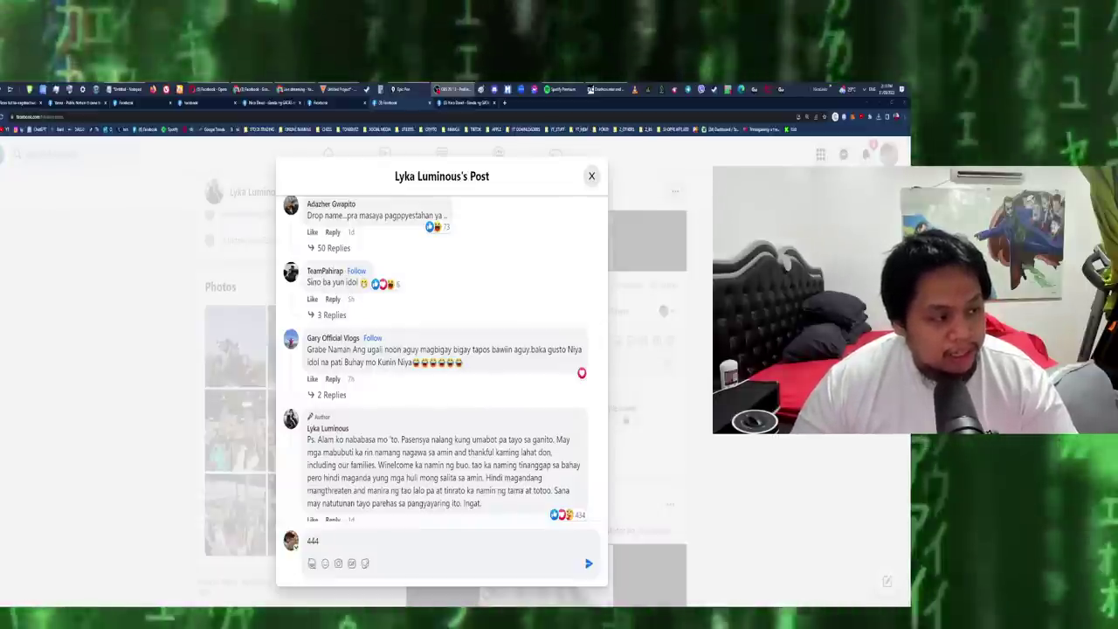
pyautogui.moveTo(89, 262); pyautogui.dragTo(79, 367)
pyautogui.moveTo(131, 278)
pyautogui.mouseDown()
pyautogui.moveTo(109, 345)
pyautogui.moveTo(131, 269)
pyautogui.mouseUp()
pyautogui.moveTo(688, 264)
pyautogui.mouseDown()
pyautogui.moveTo(708, 302)
pyautogui.moveTo(678, 366)
pyautogui.mouseUp()
pyautogui.moveTo(353, 518)
pyautogui.mouseDown()
pyautogui.moveTo(463, 524)
pyautogui.moveTo(550, 498)
pyautogui.moveTo(554, 552)
pyautogui.moveTo(490, 581)
pyautogui.mouseUp()
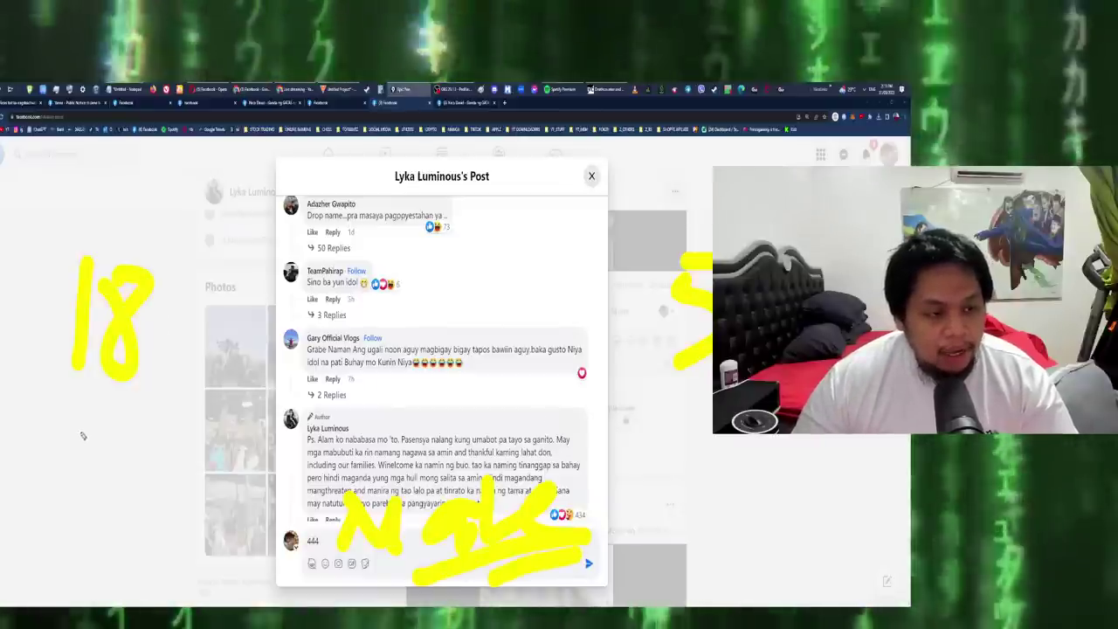
pyautogui.moveTo(83, 437)
pyautogui.mouseDown()
pyautogui.moveTo(118, 398)
pyautogui.moveTo(135, 424)
pyautogui.mouseUp()
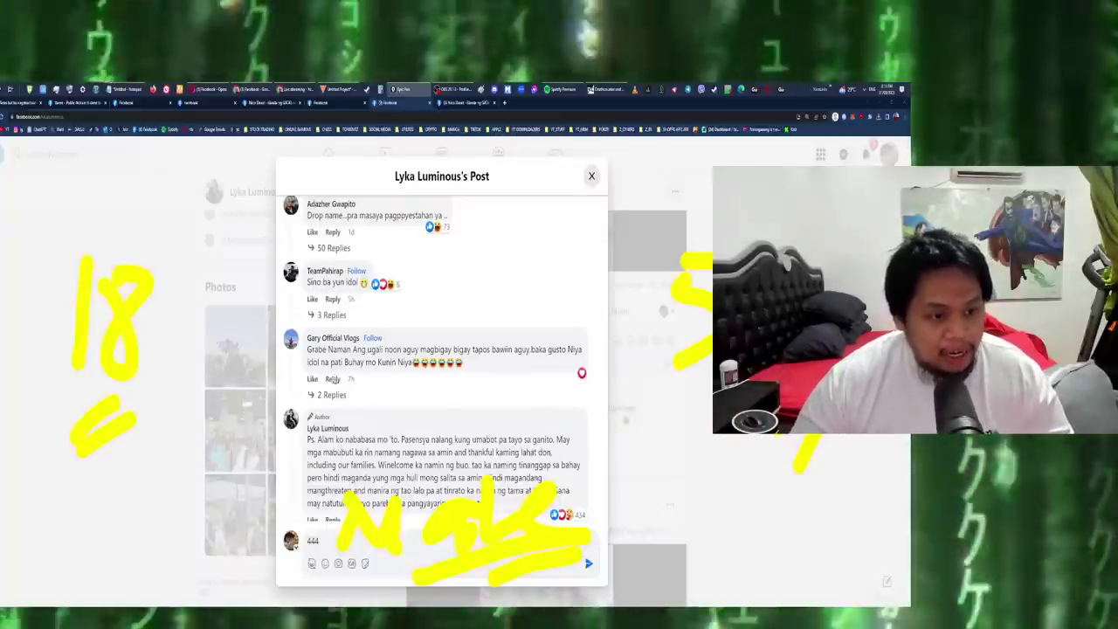
pyautogui.moveTo(186, 366); pyautogui.dragTo(253, 372)
pyautogui.moveTo(251, 321); pyautogui.dragTo(272, 337)
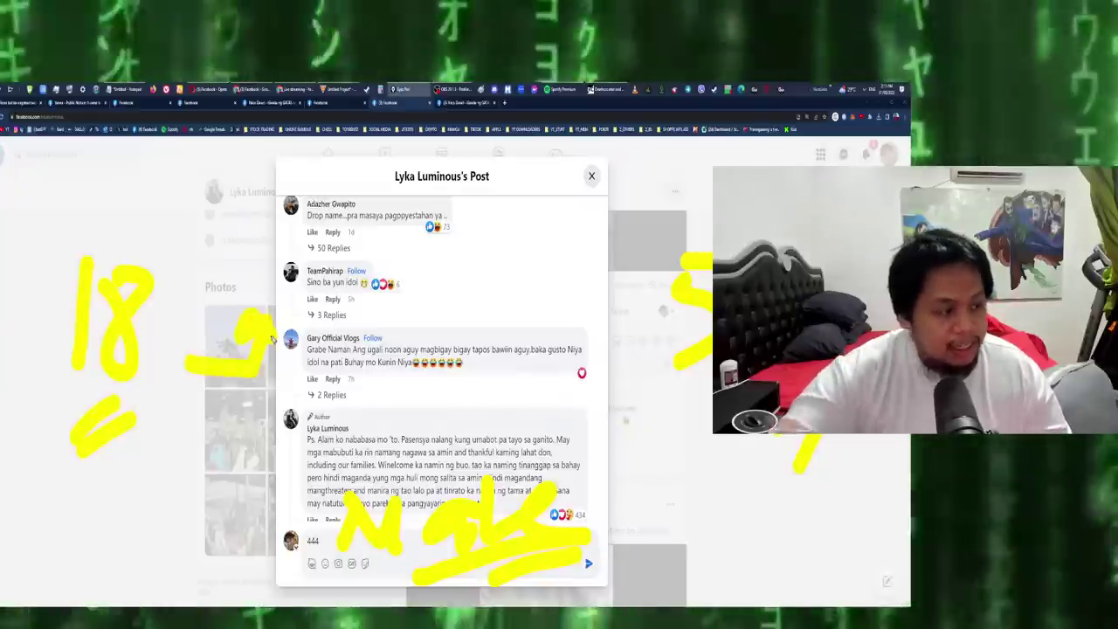
pyautogui.moveTo(214, 271)
pyautogui.mouseDown()
pyautogui.moveTo(214, 188)
pyautogui.moveTo(234, 226)
pyautogui.moveTo(270, 219)
pyautogui.moveTo(306, 240)
pyautogui.moveTo(384, 245)
pyautogui.mouseUp()
pyautogui.moveTo(433, 201)
pyautogui.mouseDown()
pyautogui.moveTo(404, 278)
pyautogui.moveTo(463, 241)
pyautogui.moveTo(487, 243)
pyautogui.mouseUp()
pyautogui.hotkey('ctrl', 'z')
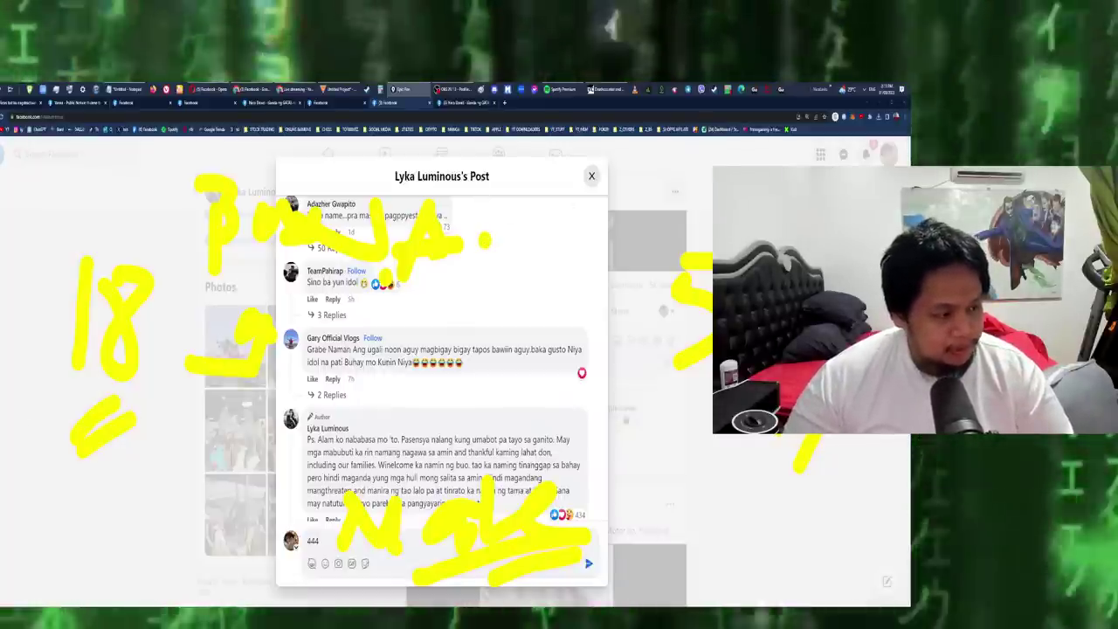
# Erase all on-screen drawings over Lyka Luminous's post
pyautogui.press('Escape')
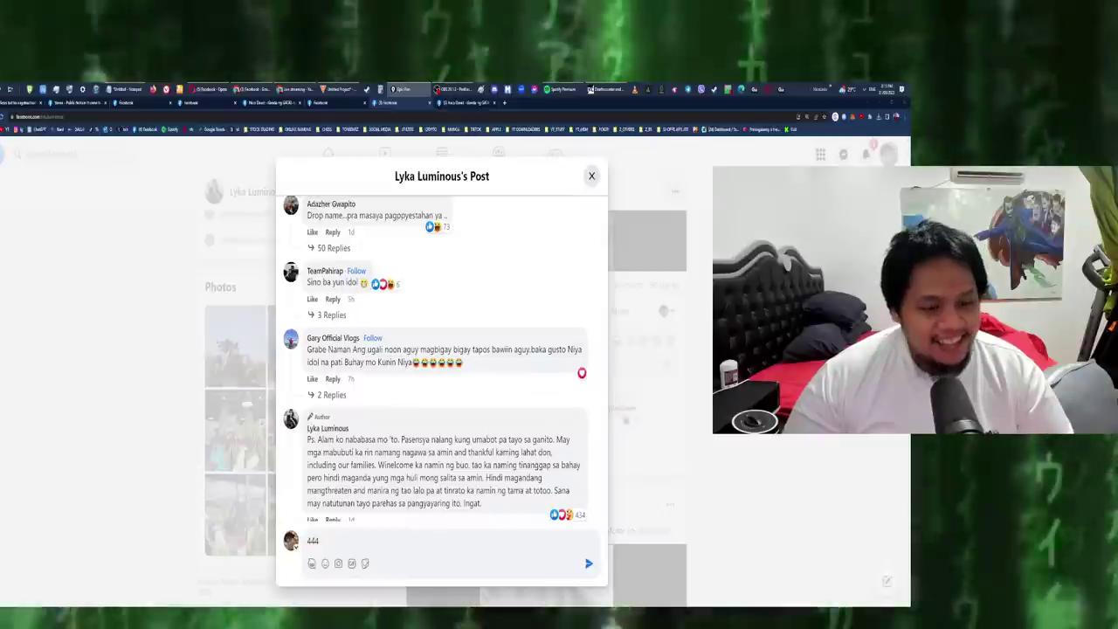
pyautogui.scroll(-2, 404, 420)
pyautogui.scroll(-1, 405, 420)
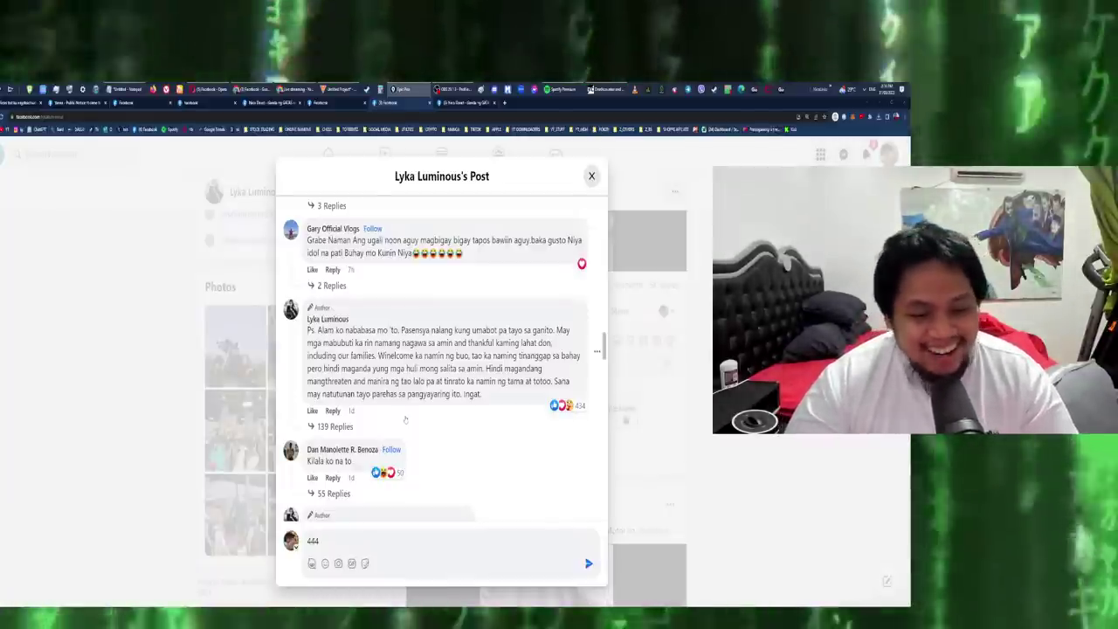
pyautogui.scroll(-1, 404, 420)
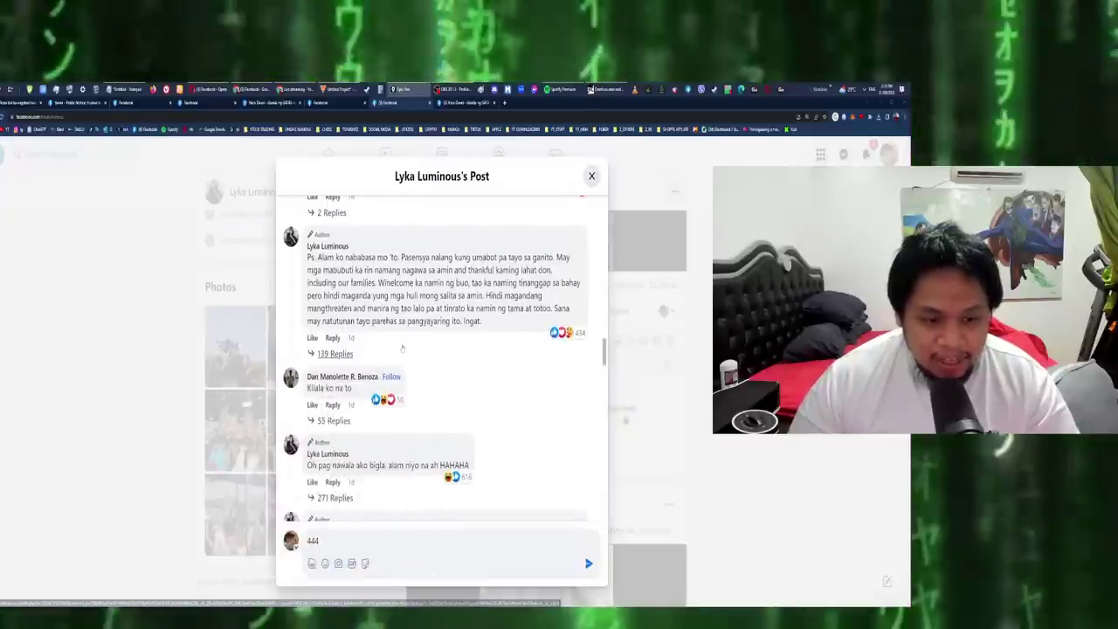
pyautogui.scroll(-1, 378, 348)
pyautogui.scroll(-1, 378, 347)
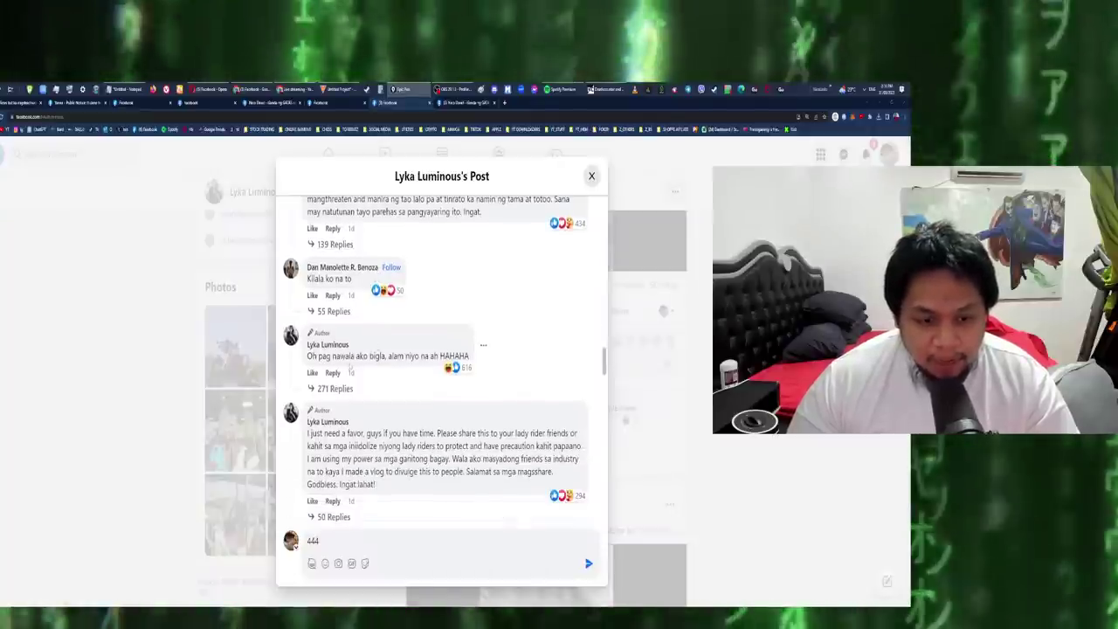
pyautogui.scroll(-1, 374, 367)
pyautogui.scroll(-1, 373, 367)
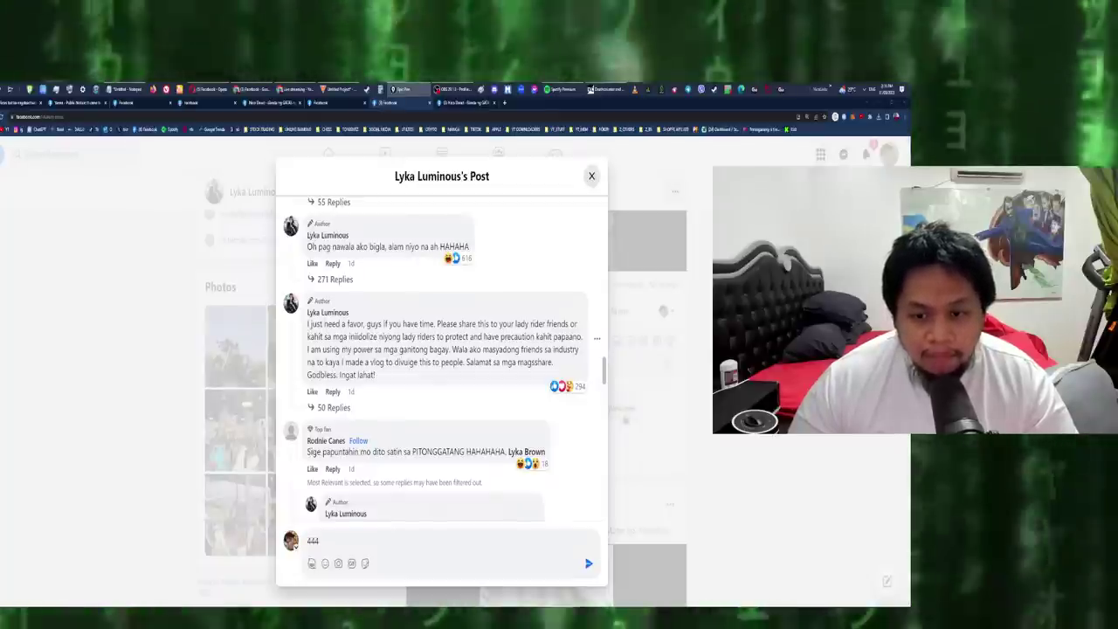
# Highlight and clear the sentence about making a vlog, then load more comments
pyautogui.moveTo(326, 361); pyautogui.dragTo(466, 361)
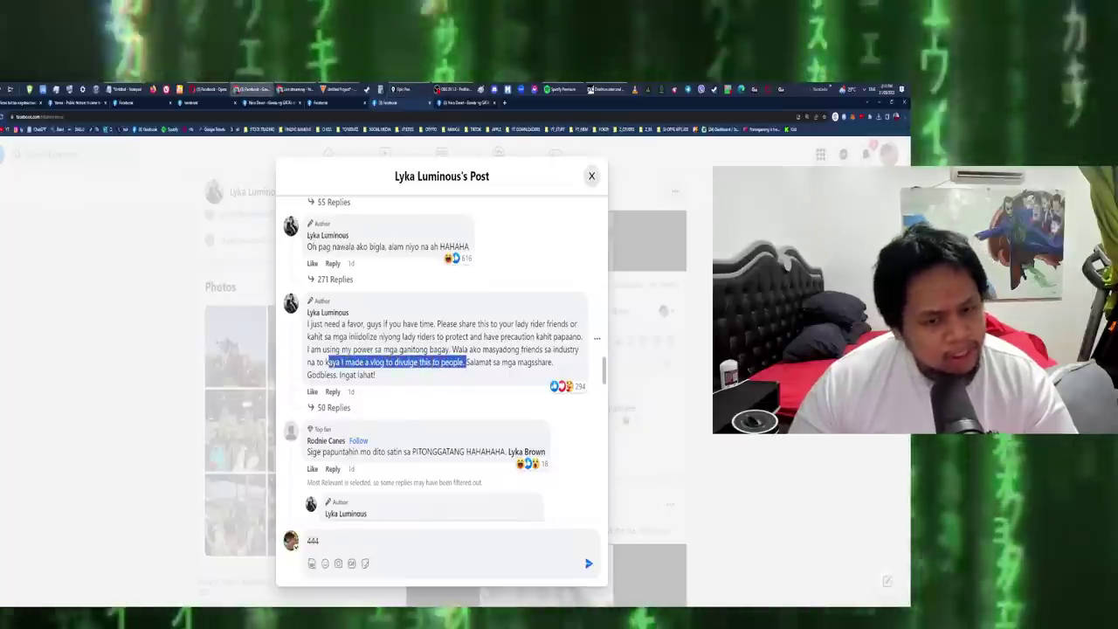
pyautogui.click(465, 361)
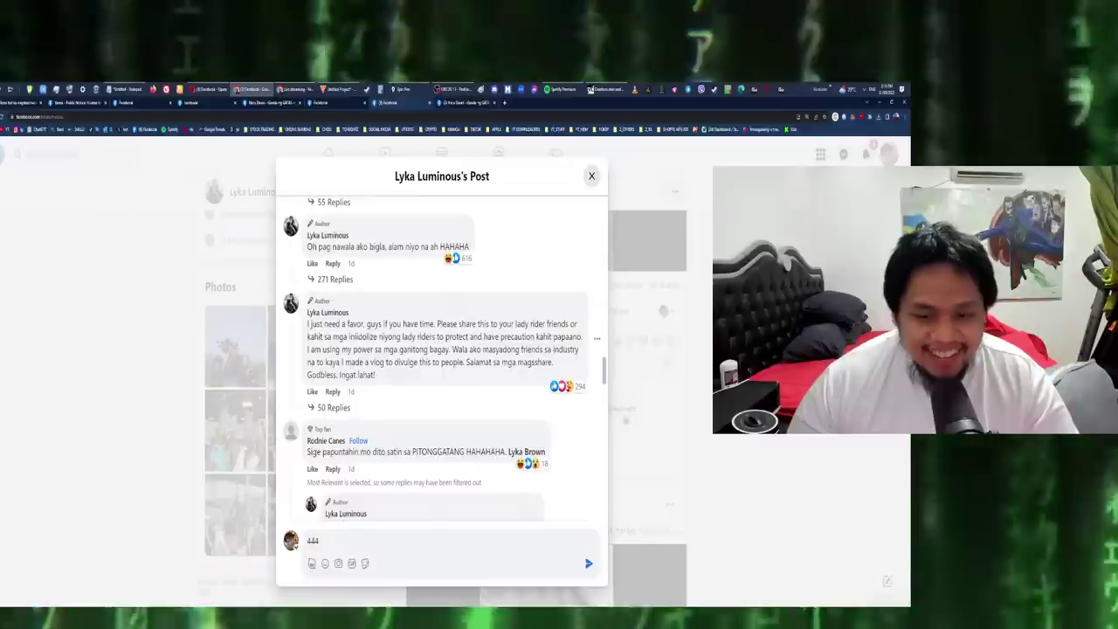
pyautogui.scroll(-1, 451, 357)
pyautogui.scroll(-1, 451, 357)
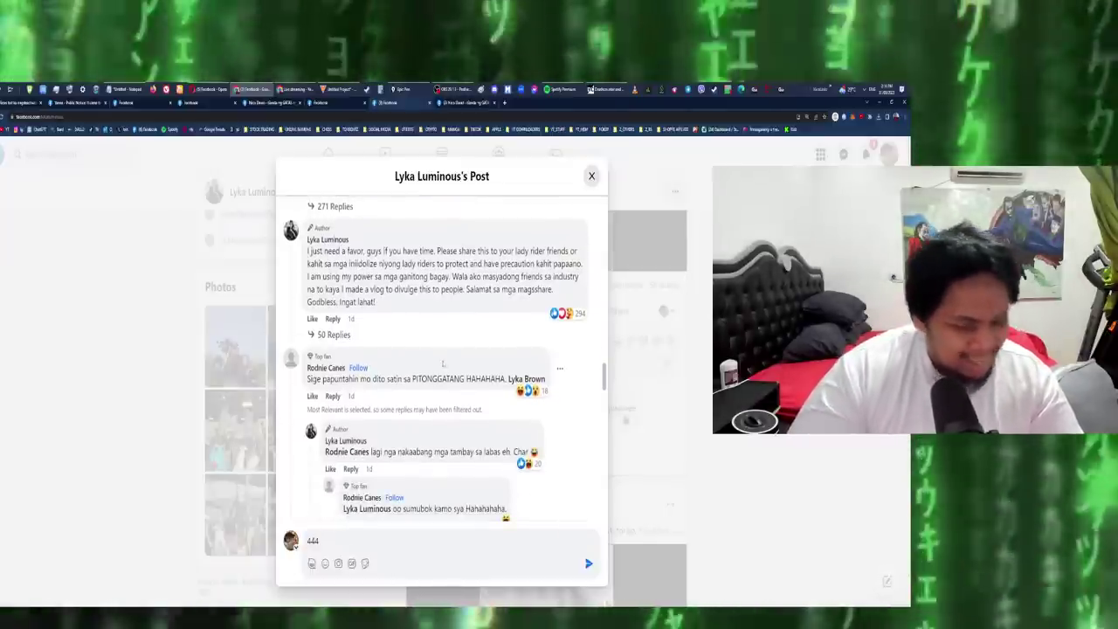
pyautogui.scroll(-1, 443, 363)
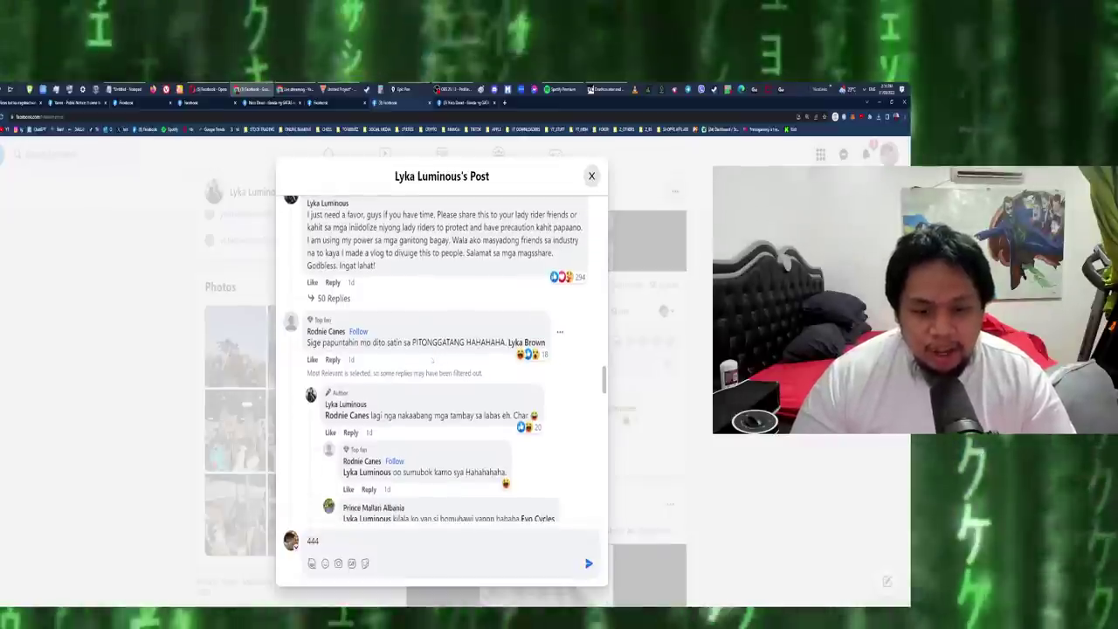
pyautogui.scroll(-1, 429, 356)
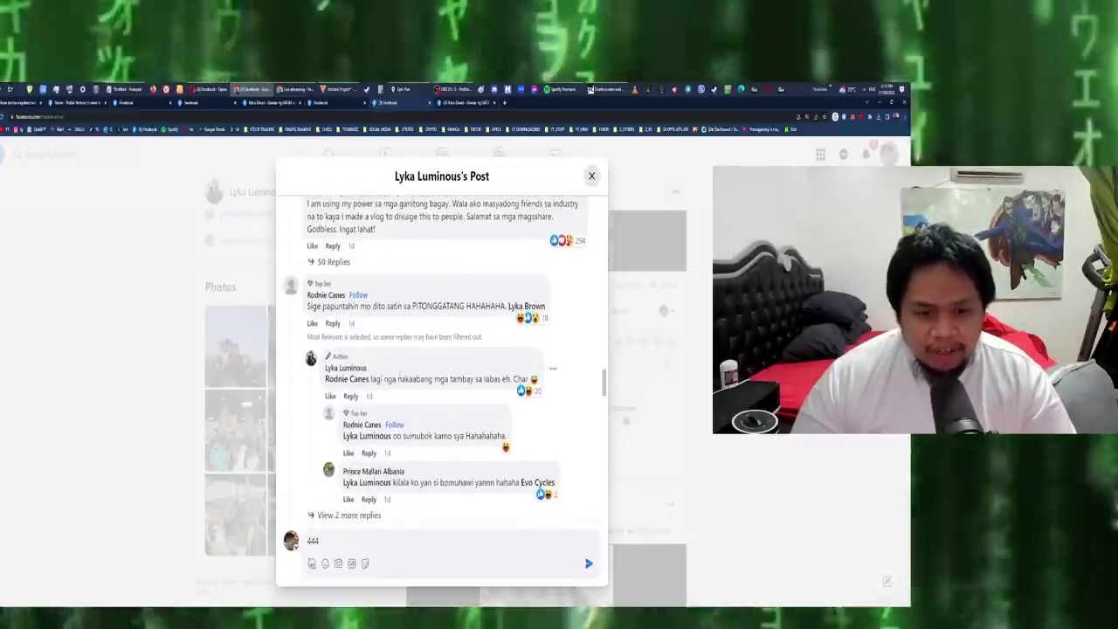
pyautogui.scroll(-2, 411, 367)
pyautogui.scroll(-2, 375, 385)
pyautogui.scroll(-1, 351, 398)
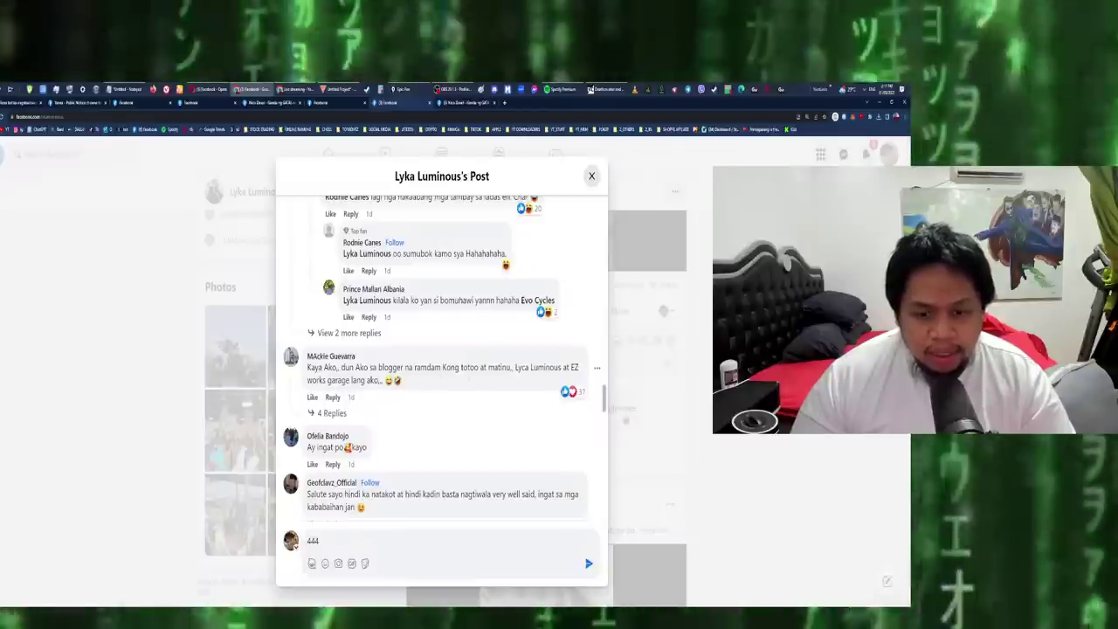
pyautogui.scroll(-1, 506, 382)
pyautogui.scroll(-2, 480, 389)
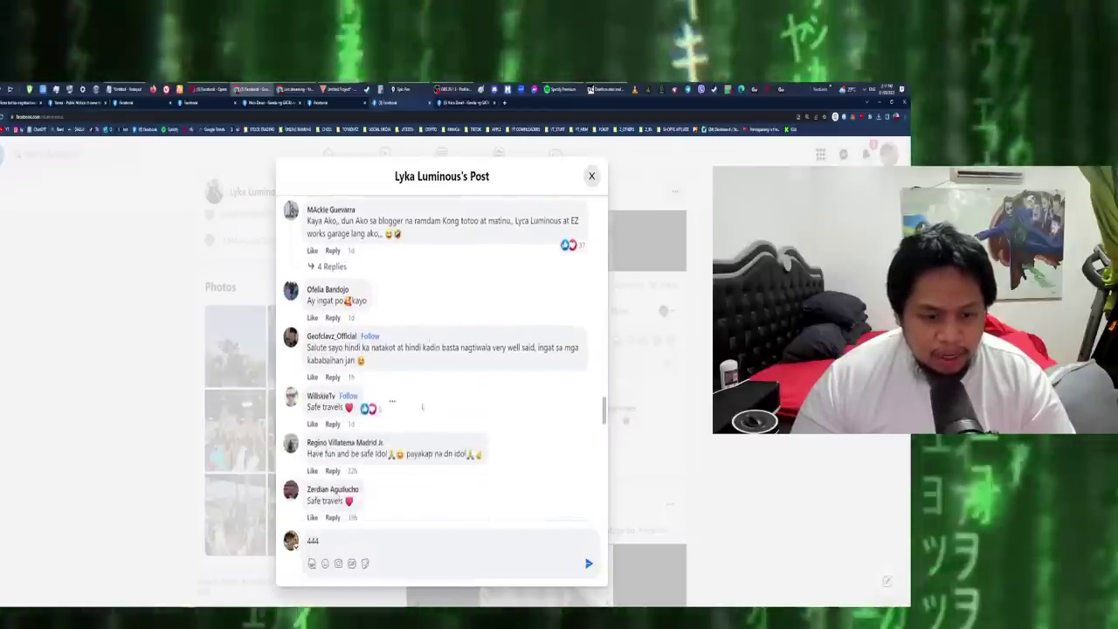
pyautogui.scroll(-2, 454, 398)
pyautogui.scroll(-2, 418, 406)
pyautogui.scroll(-1, 393, 406)
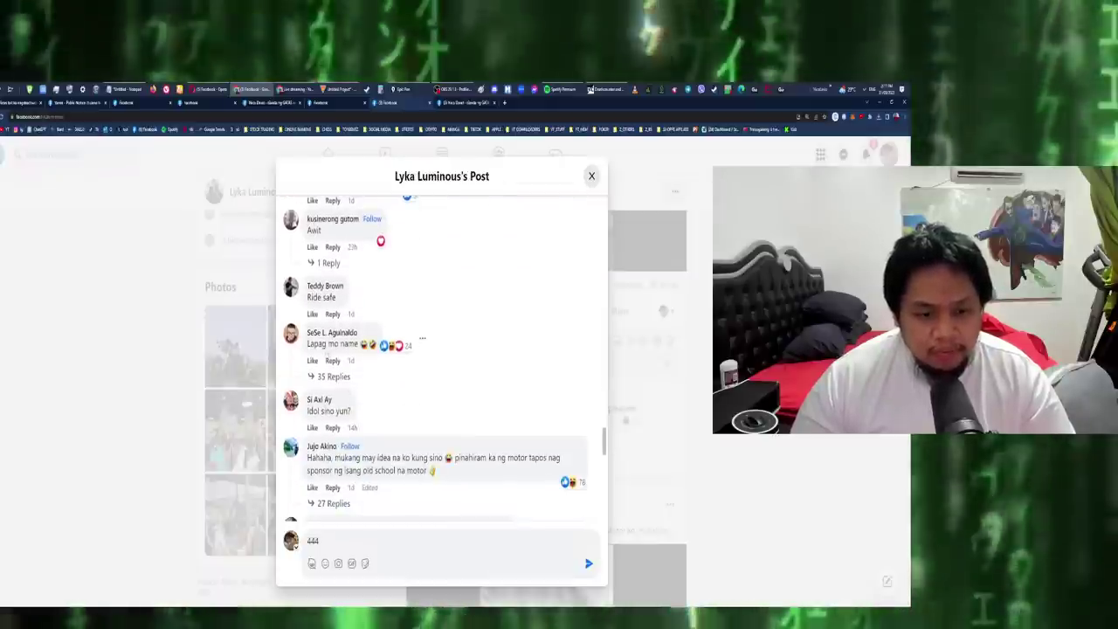
pyautogui.scroll(-1, 350, 376)
pyautogui.scroll(-2, 367, 393)
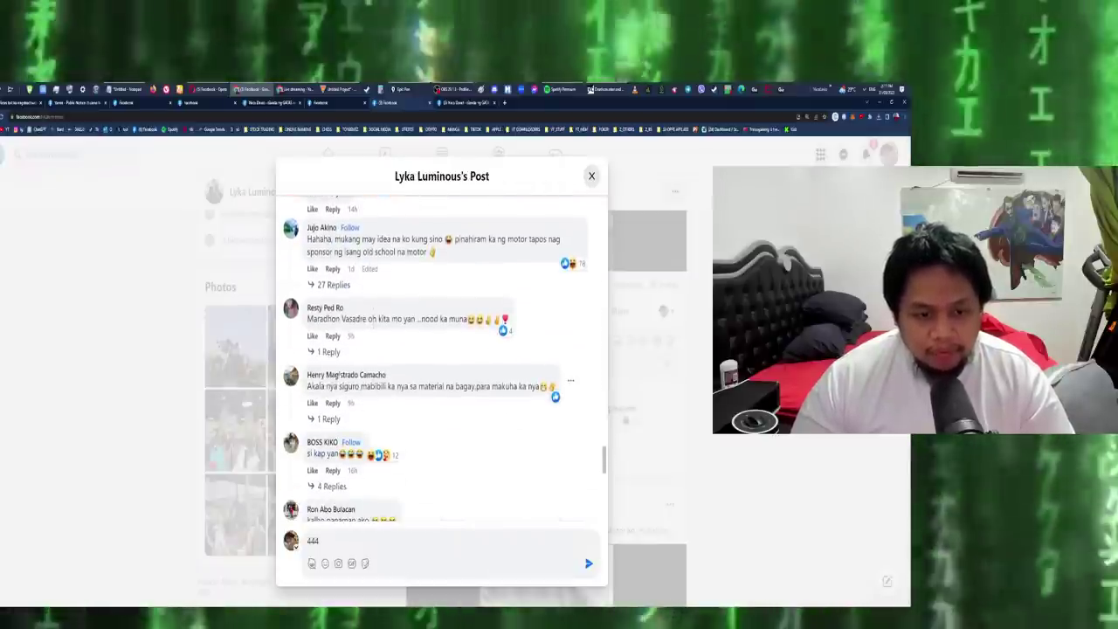
pyautogui.scroll(-1, 441, 358)
pyautogui.scroll(-1, 441, 358)
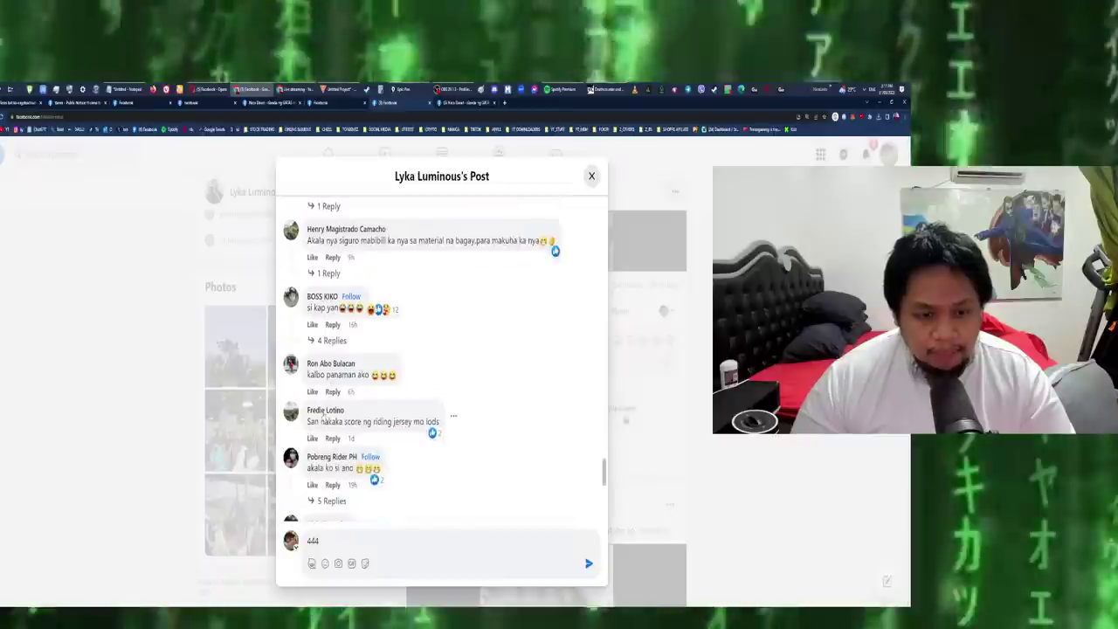
pyautogui.scroll(-1, 323, 419)
pyautogui.scroll(-1, 321, 418)
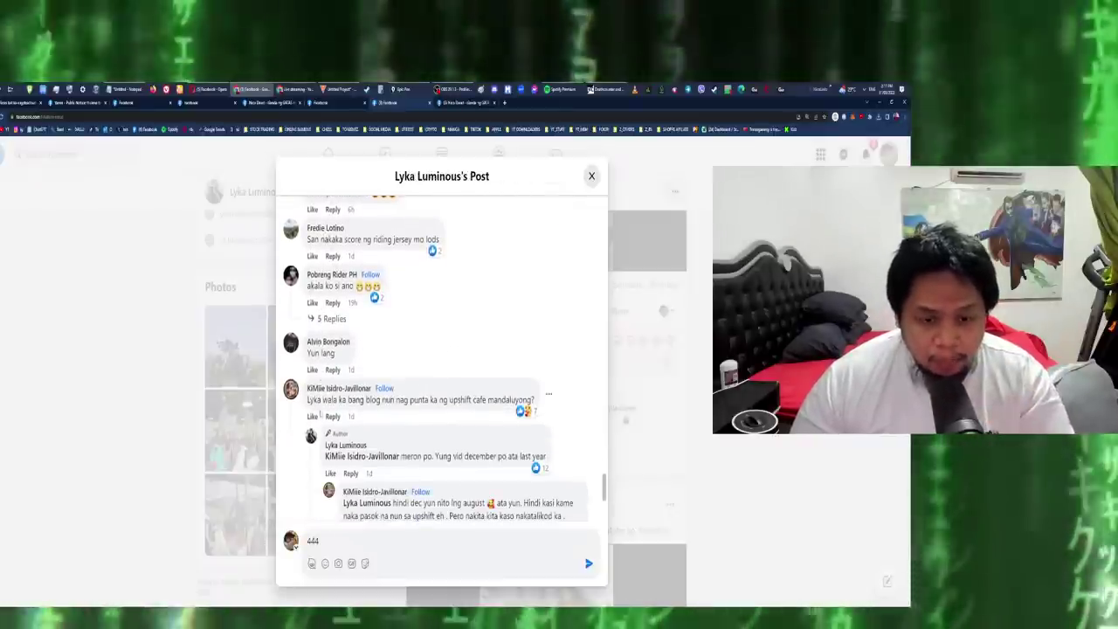
pyautogui.scroll(-1, 320, 416)
pyautogui.scroll(-1, 320, 414)
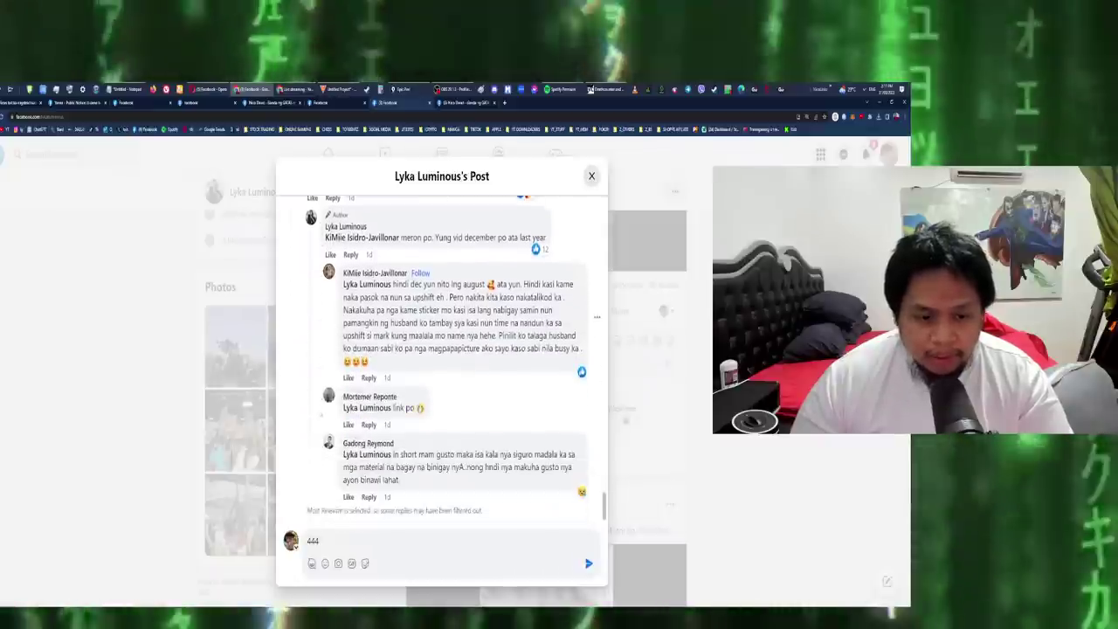
pyautogui.scroll(-1, 441, 350)
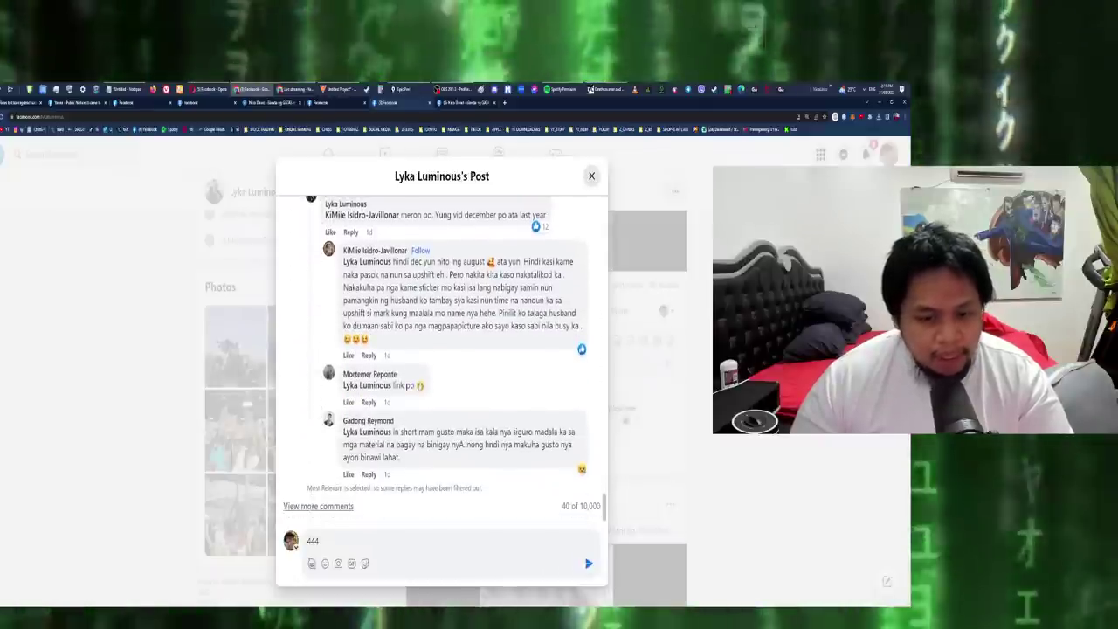
pyautogui.scroll(-5, 441, 349)
pyautogui.scroll(1, 441, 349)
pyautogui.scroll(-1, 441, 350)
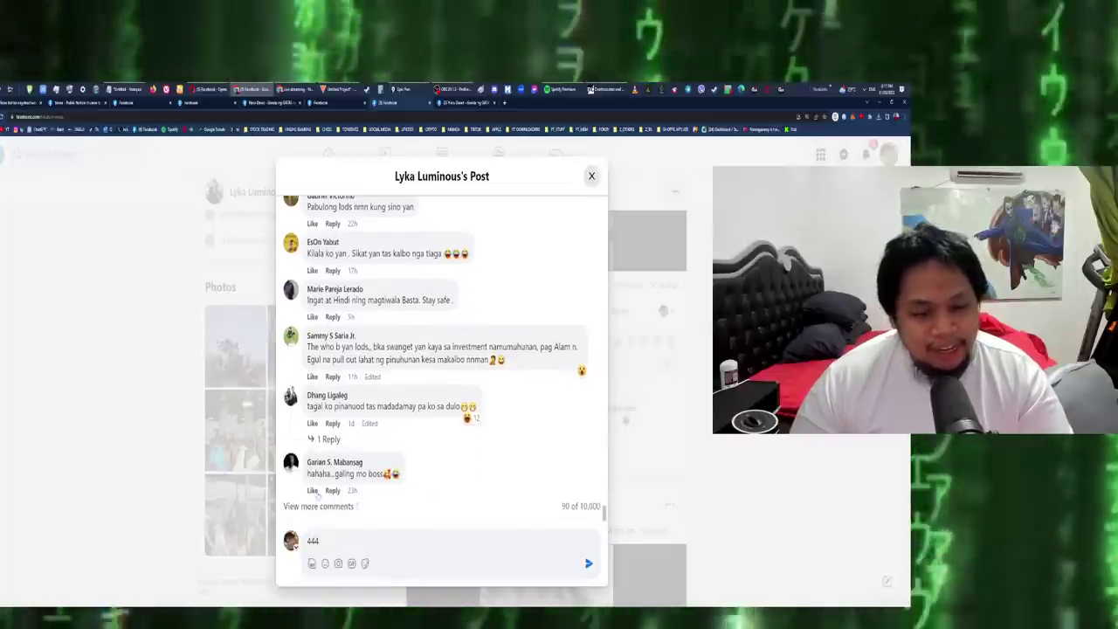
pyautogui.scroll(-5, 316, 494)
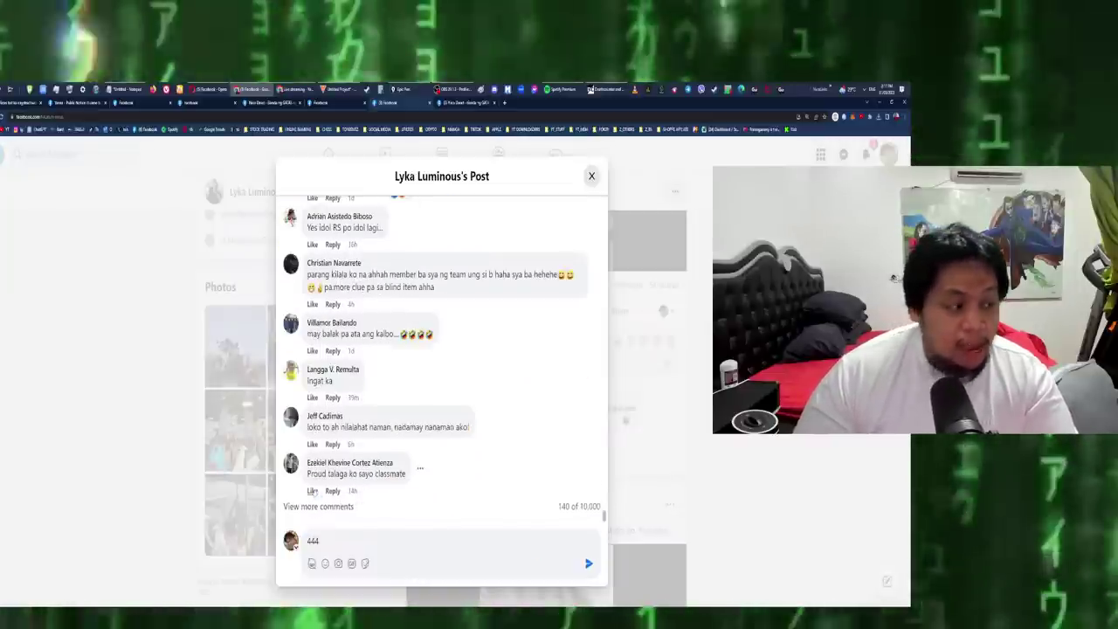
pyautogui.moveTo(367, 375)
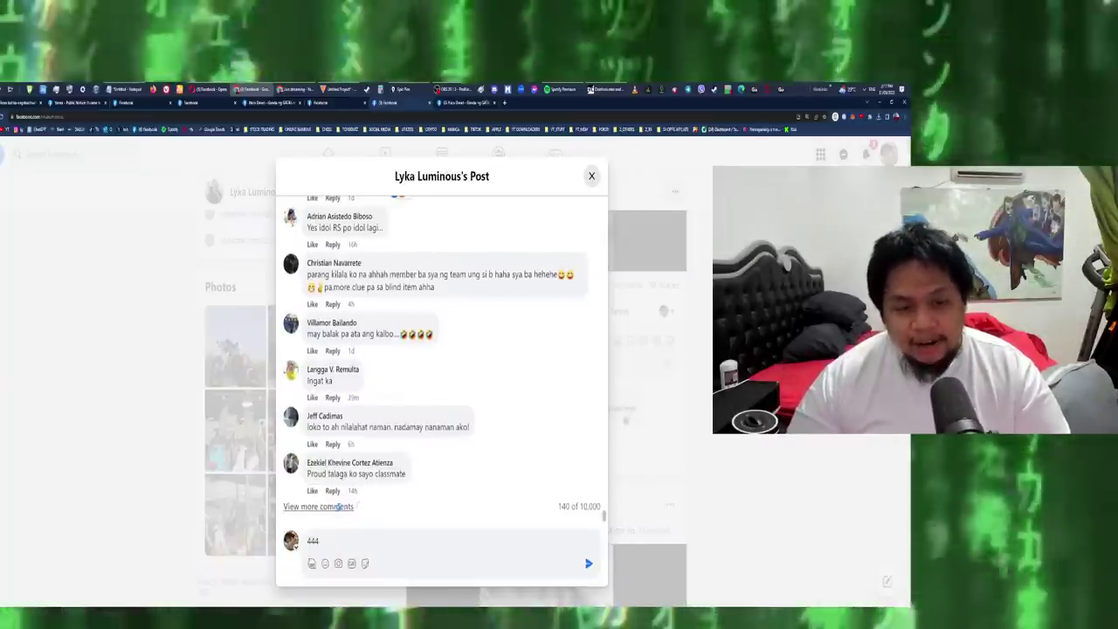
pyautogui.click(341, 506)
pyautogui.scroll(1, 360, 441)
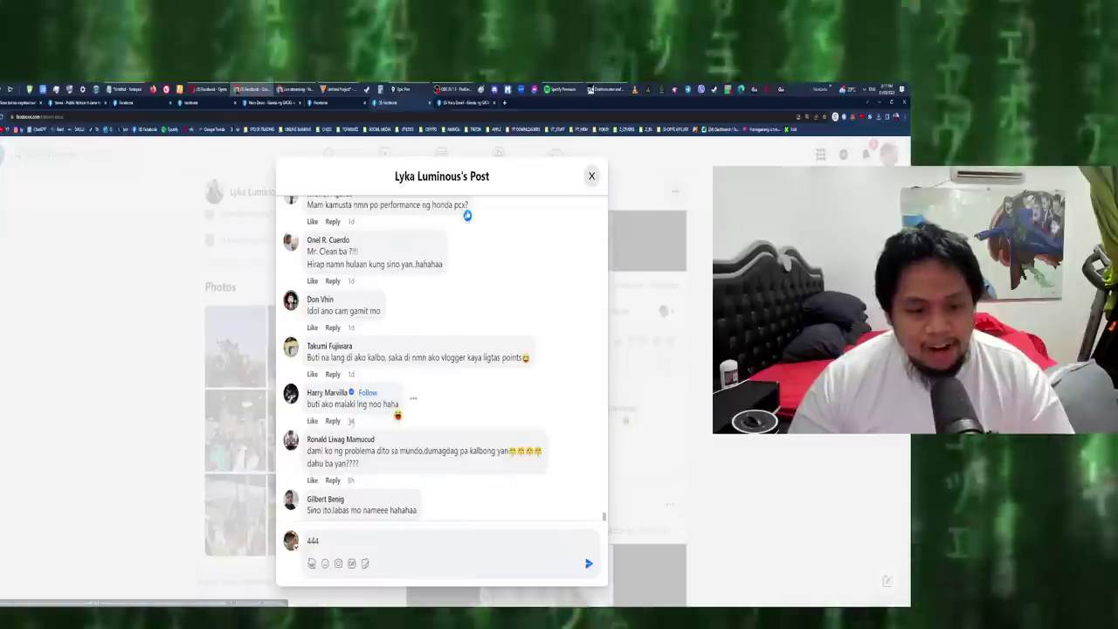
pyautogui.scroll(1, 350, 424)
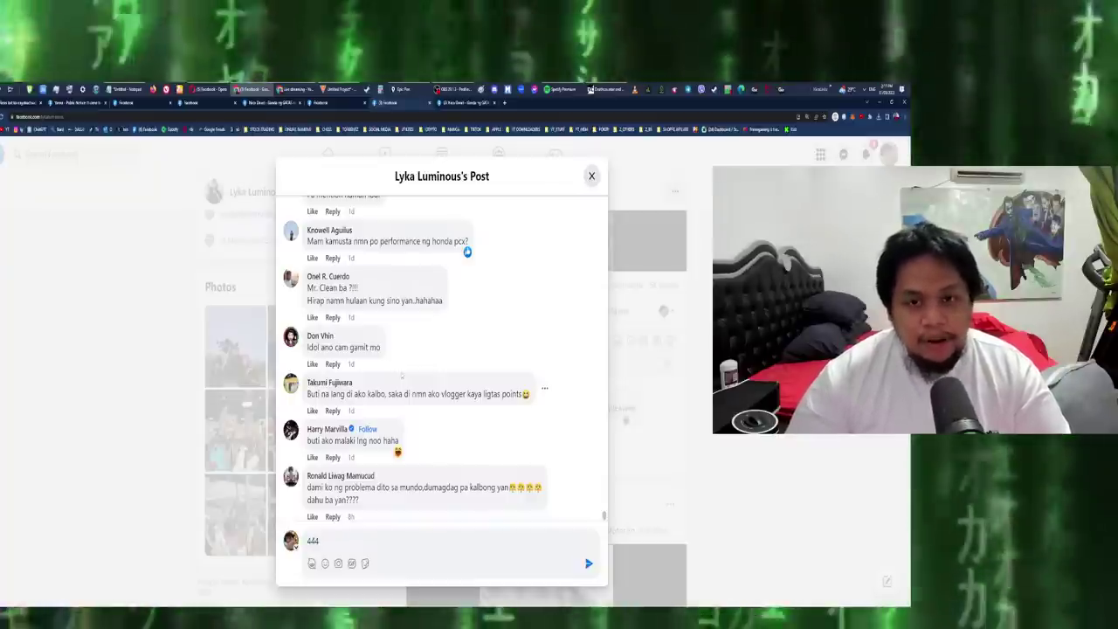
# Bring the HitFilm project forward, maximize its window, and play the motorcycle clip
pyautogui.click(331, 88)
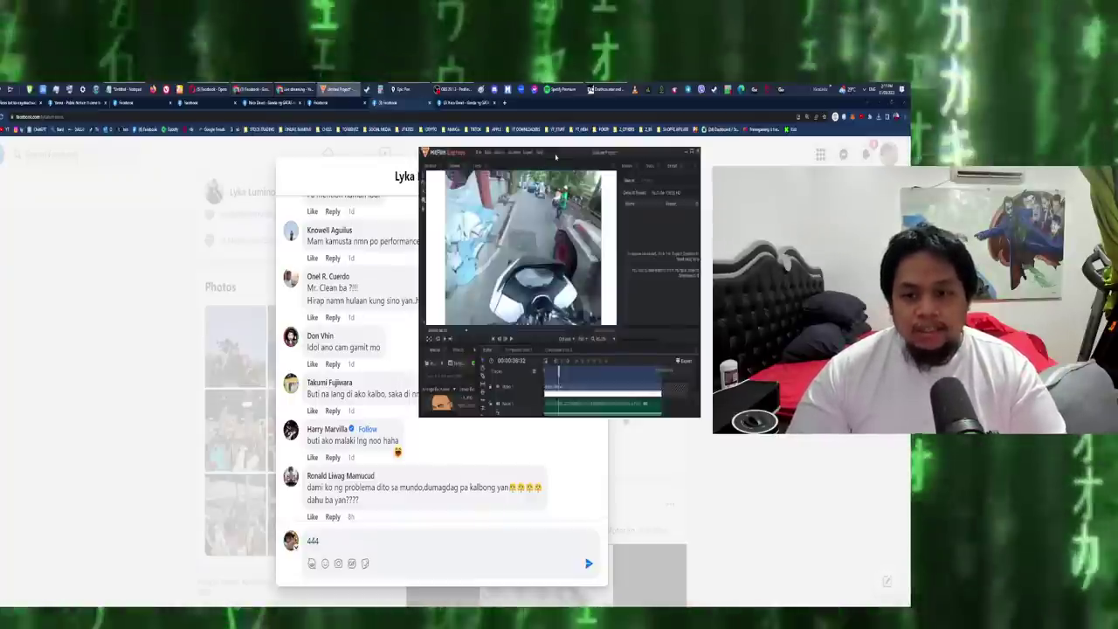
pyautogui.doubleClick(556, 156)
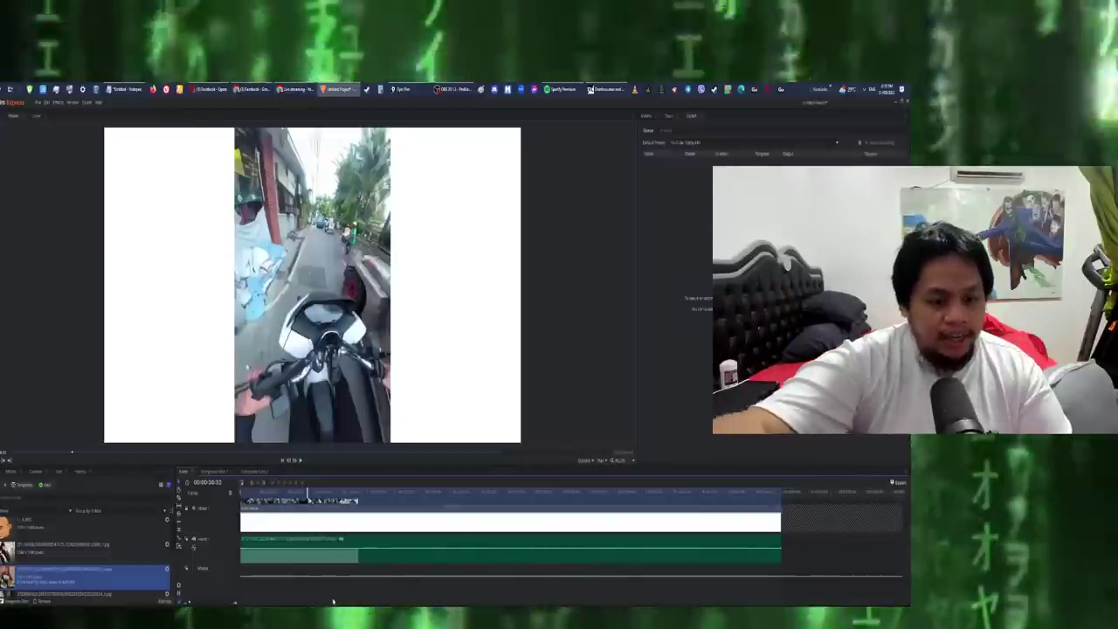
pyautogui.press('space')
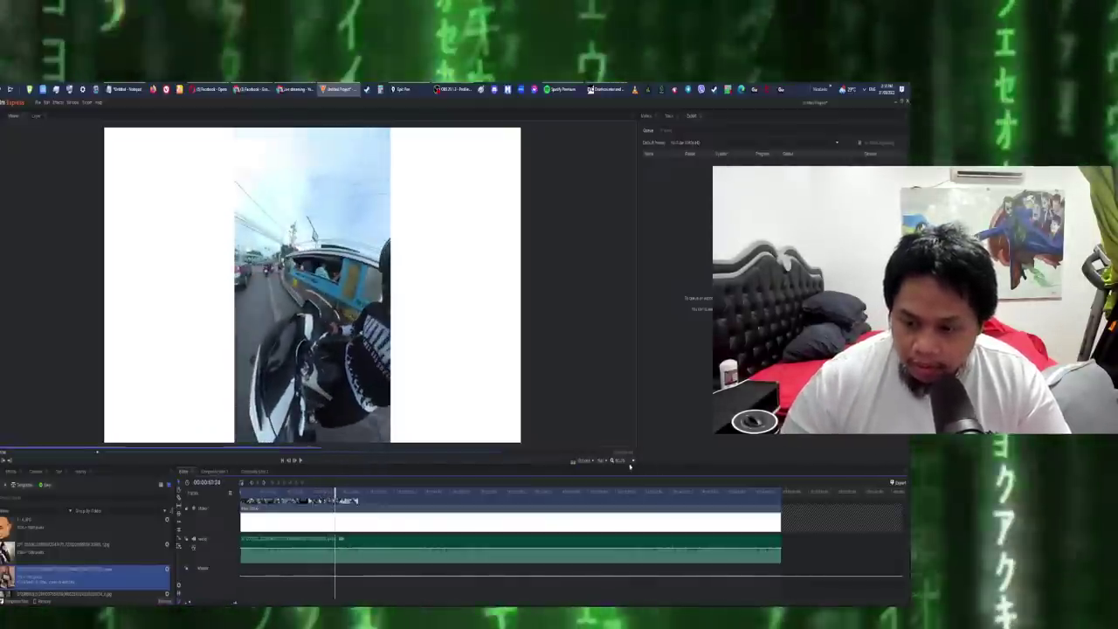
# Enlarge the preview and sketch yellow numbers beside the video
pyautogui.click(620, 581)
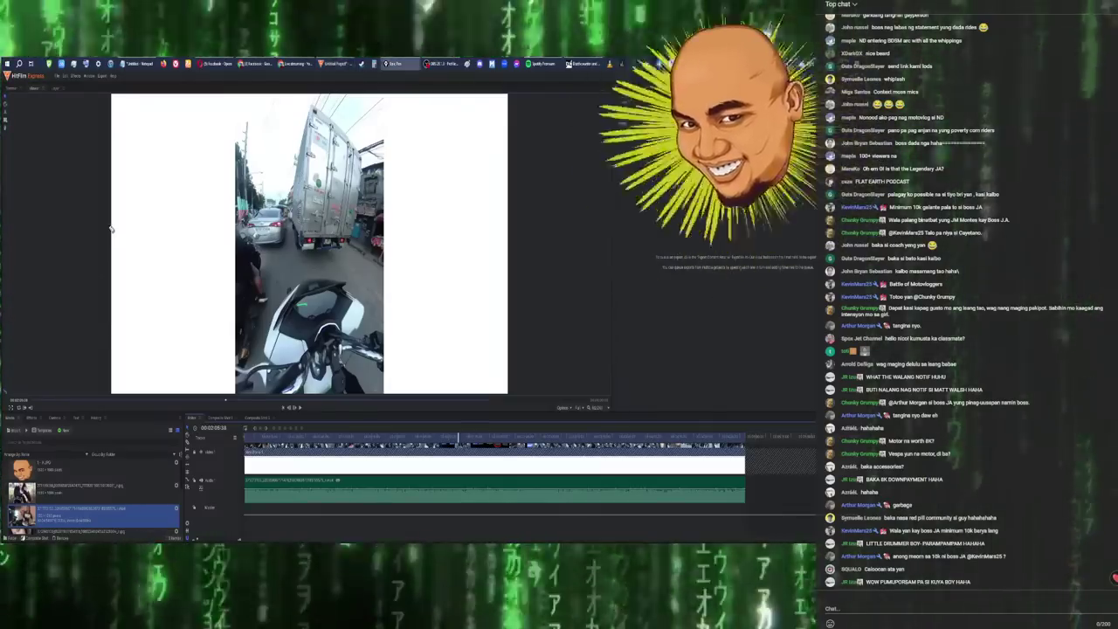
pyautogui.moveTo(131, 246); pyautogui.dragTo(157, 325)
pyautogui.moveTo(529, 245)
pyautogui.mouseDown()
pyautogui.moveTo(480, 248)
pyautogui.moveTo(447, 306)
pyautogui.mouseUp()
# Draw more yellow numbers, a double-headed arrow, a long line, and a small top-right mark
pyautogui.moveTo(515, 262)
pyautogui.mouseDown()
pyautogui.moveTo(586, 322)
pyautogui.moveTo(500, 315)
pyautogui.mouseUp()
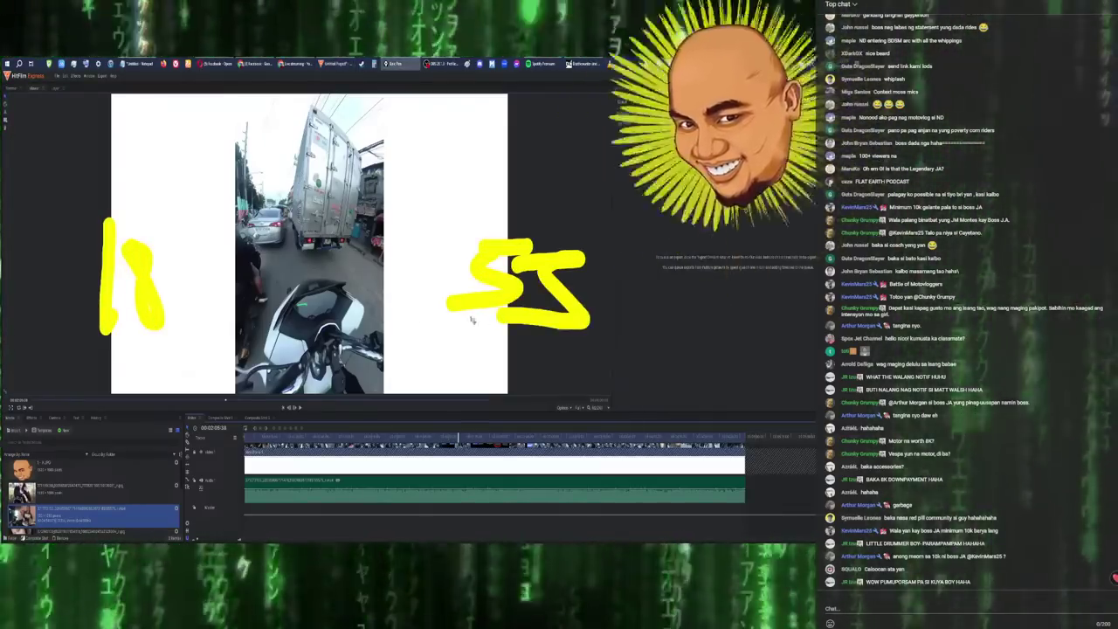
pyautogui.moveTo(249, 288)
pyautogui.mouseDown()
pyautogui.moveTo(402, 272)
pyautogui.moveTo(367, 297)
pyautogui.moveTo(262, 308)
pyautogui.mouseUp()
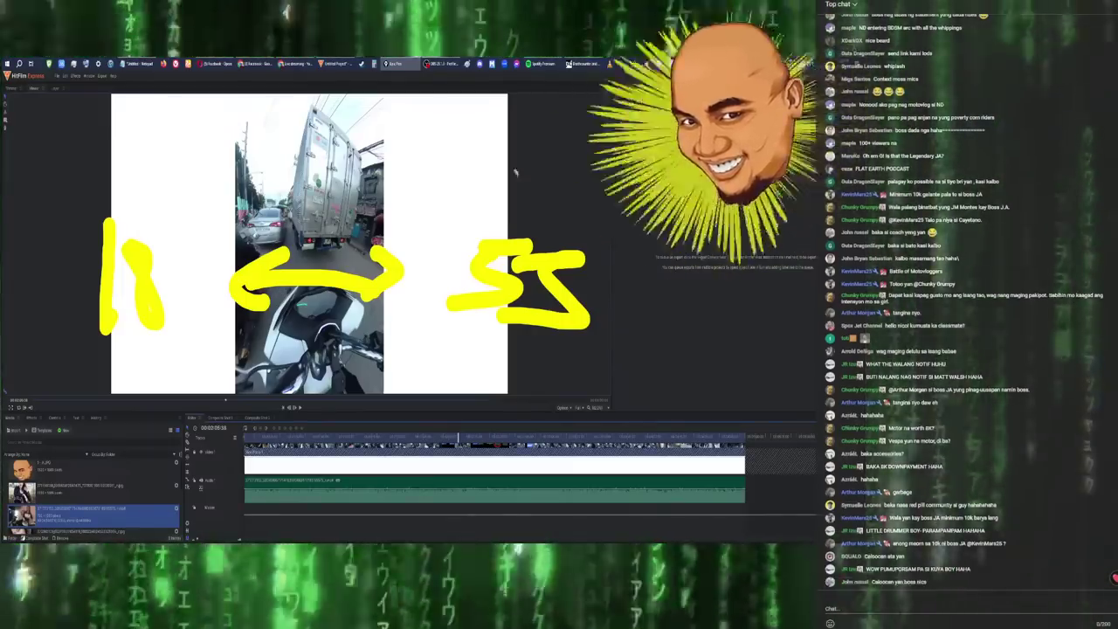
pyautogui.moveTo(175, 225); pyautogui.dragTo(456, 231)
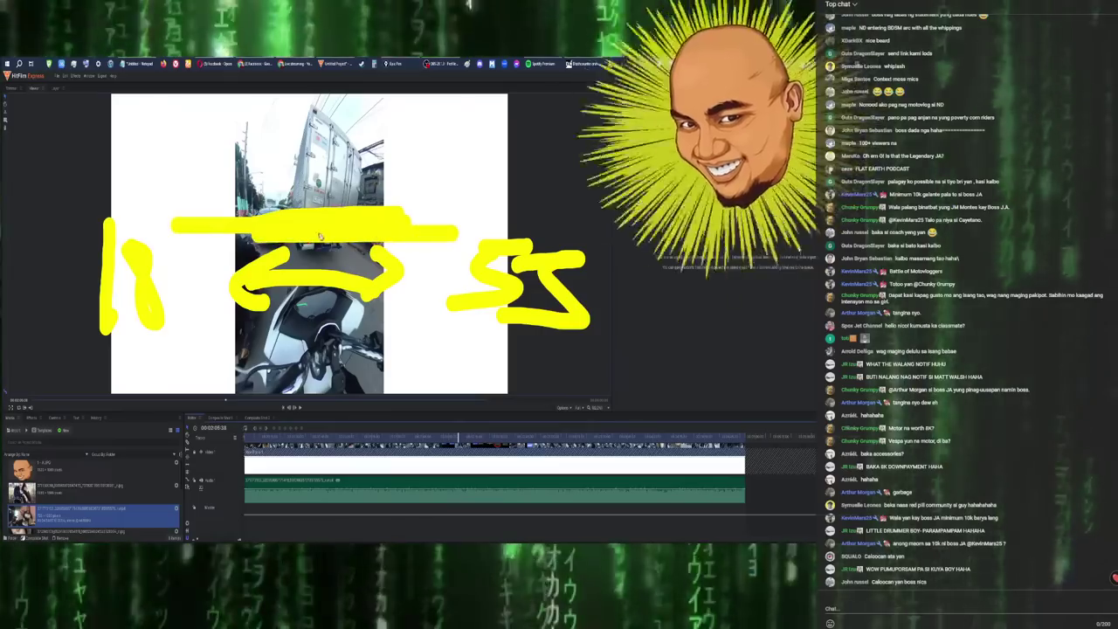
pyautogui.moveTo(456, 171); pyautogui.dragTo(466, 163)
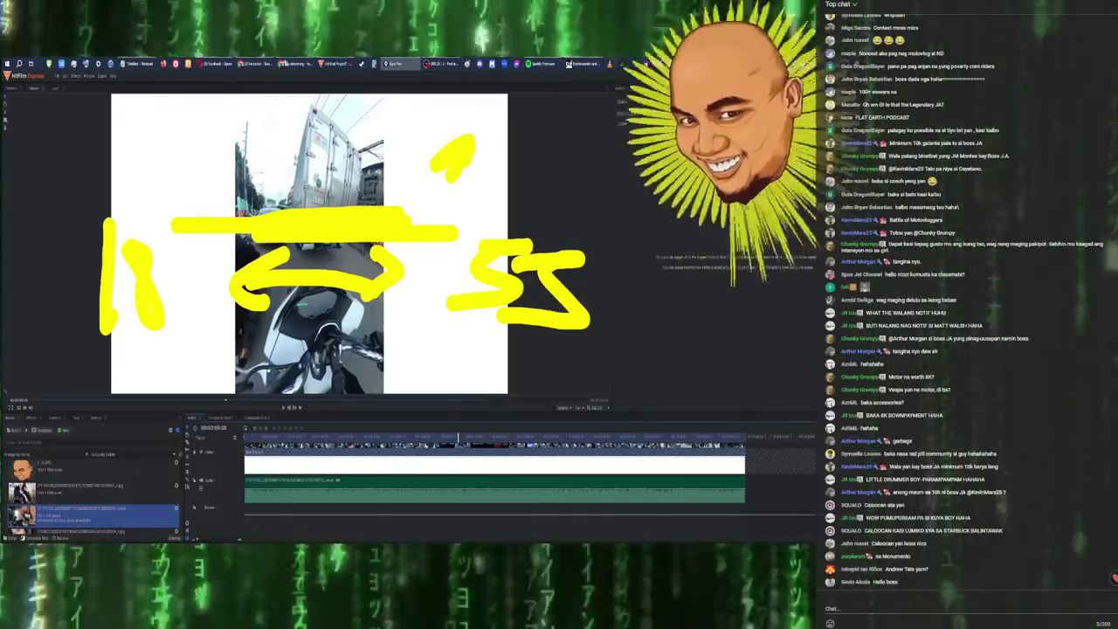
# Erase all the yellow annotations from the preview with Escape
pyautogui.press('Escape')
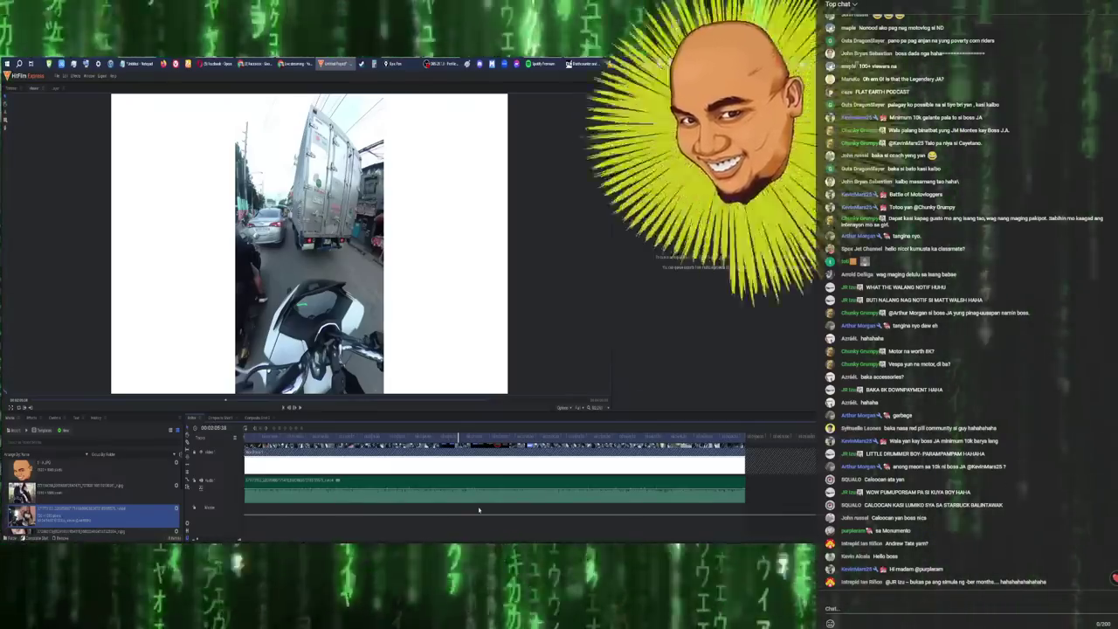
# Play the motorcycle clip through to the road scene alongside the large vehicle
pyautogui.press('space')
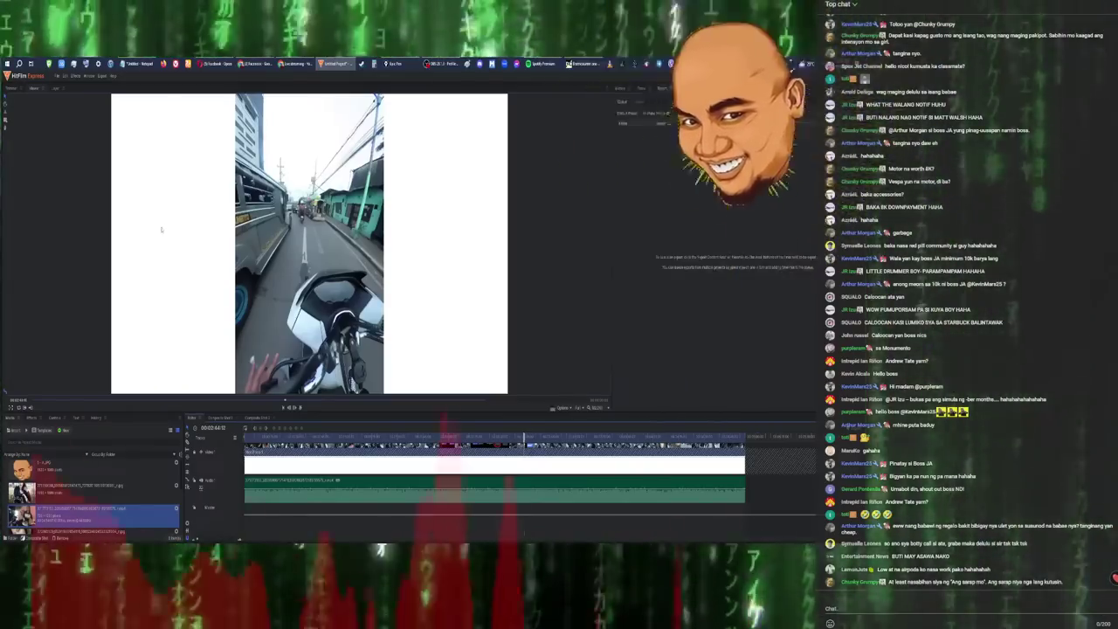
# Resume playback and stop on the city street frame with large white captions
pyautogui.press('space')
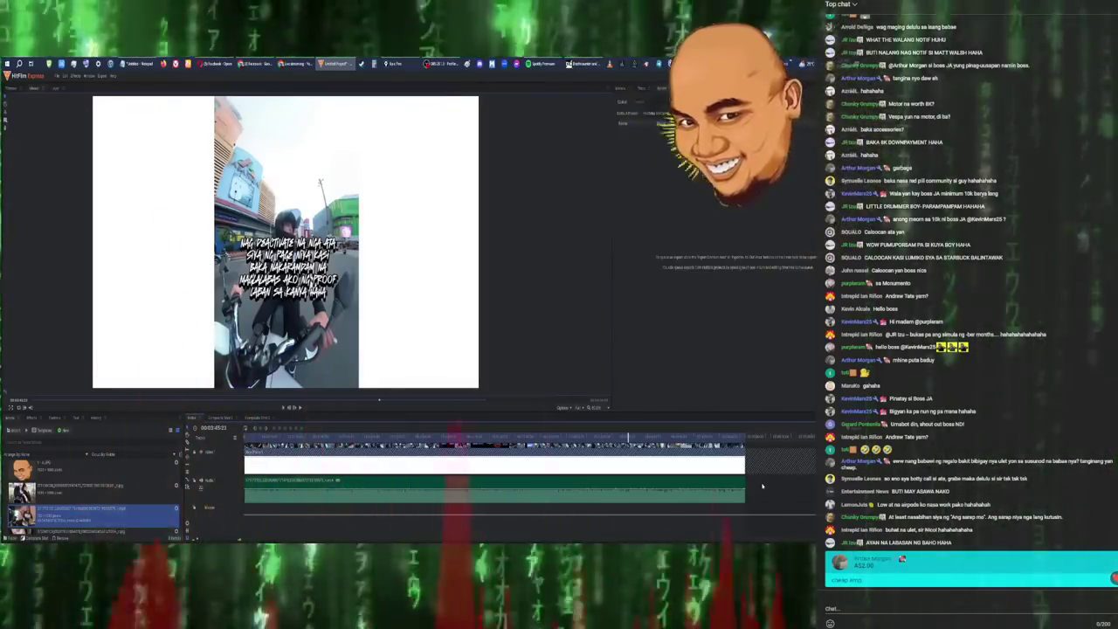
# Resume playback and pause near 04:18 on the handlebars beside the vine-covered building
pyautogui.press('space')
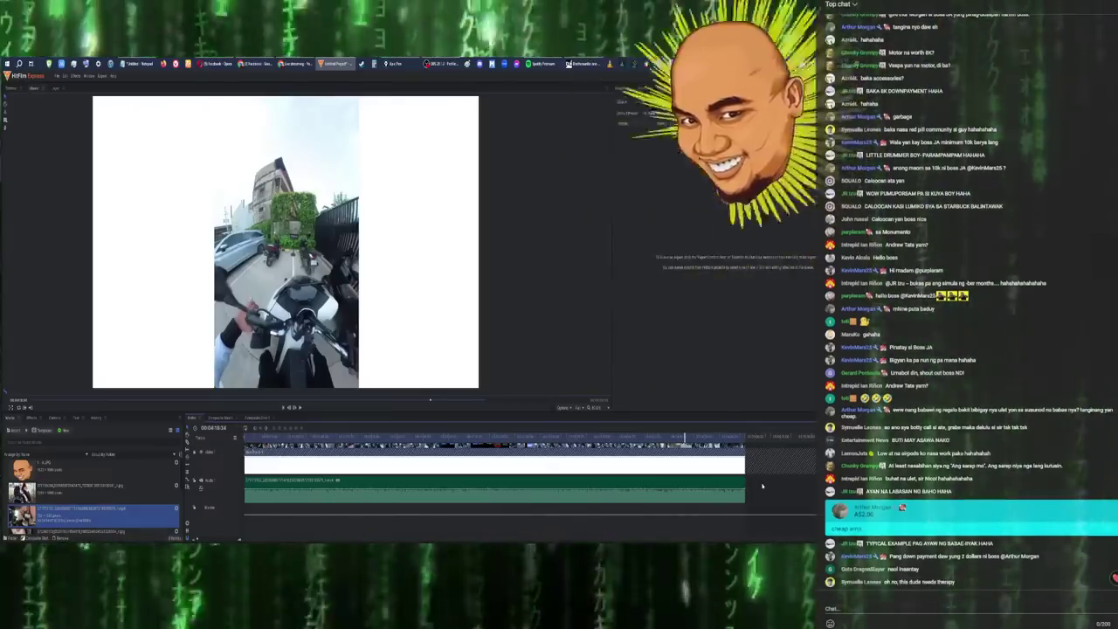
# Resume playback past the vine-covered building toward the person standing in the open lot
pyautogui.press('space')
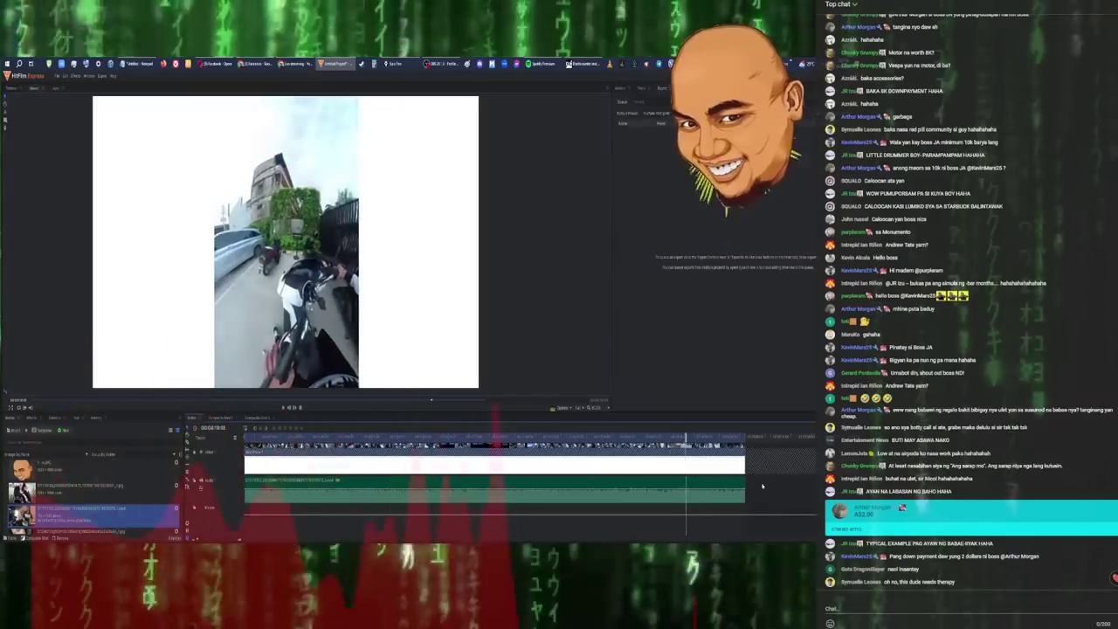